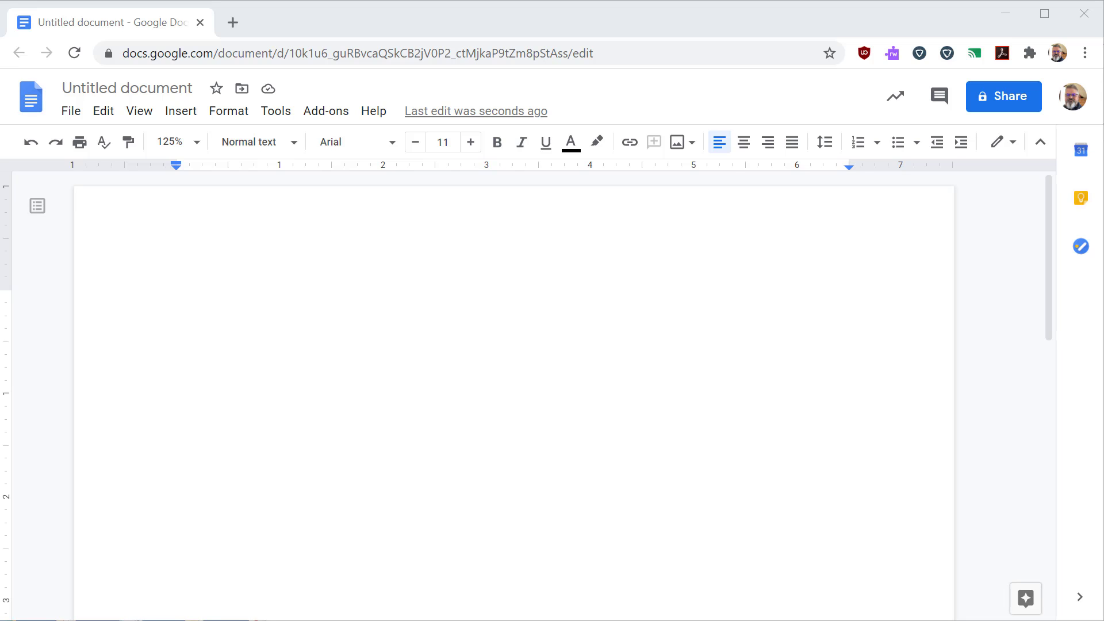
Step: Type the heading 'Fruit' at the top of the blank document
{"action": "left_click", "coordinate": [333, 300]}
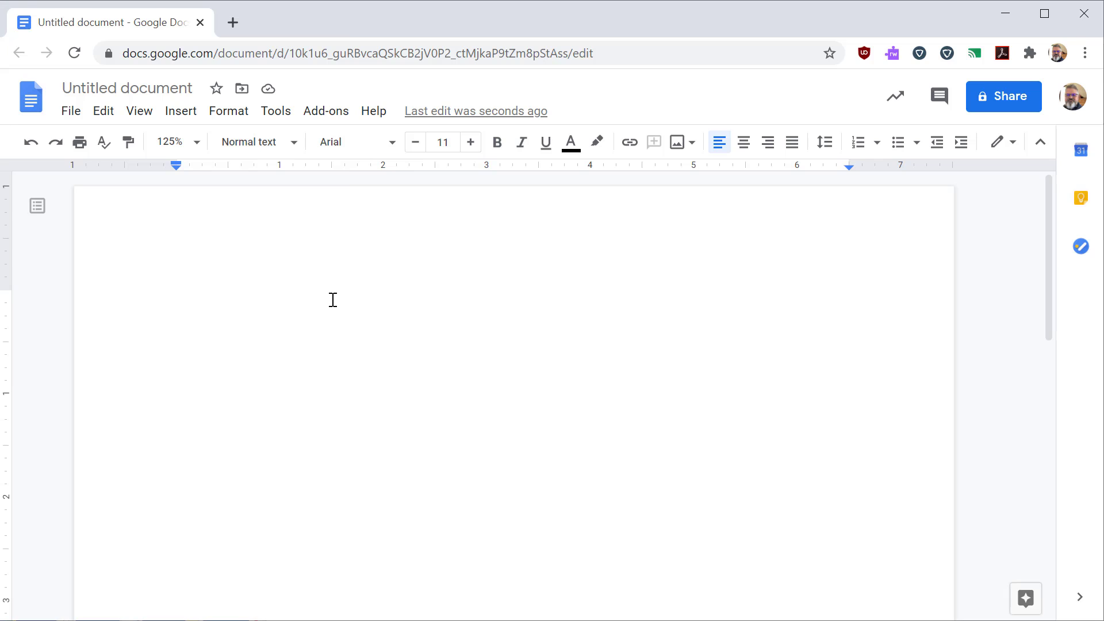
{"action": "type", "text": "Fruit"}
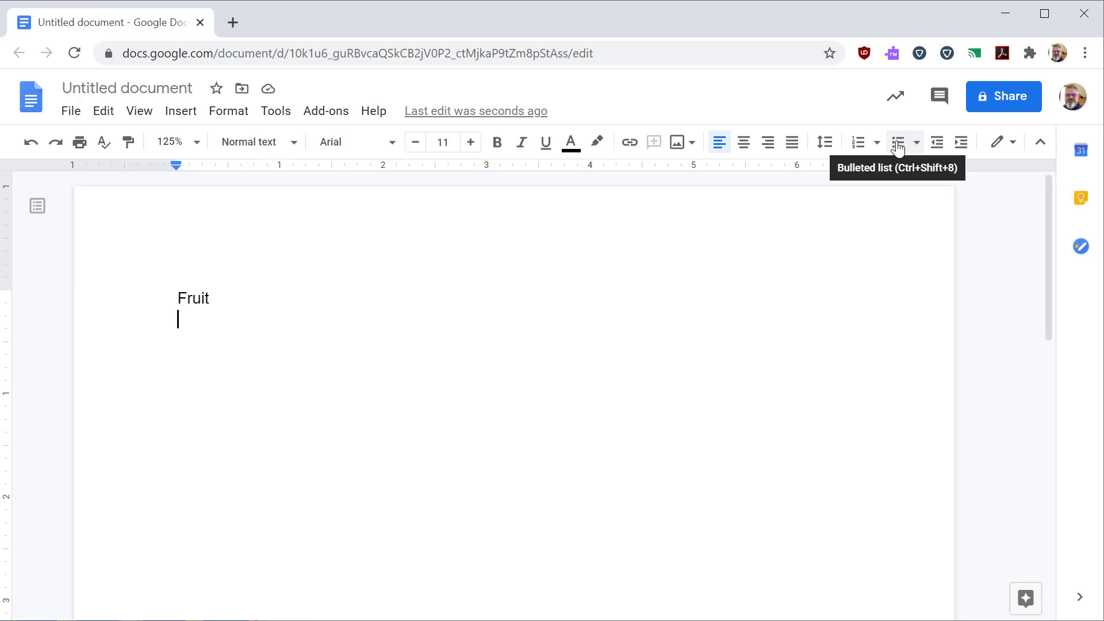
Step: Start a bulleted list with Banana and Apple, nesting Fuji, Empire and Gala under Apple
{"action": "left_click", "coordinate": [898, 148]}
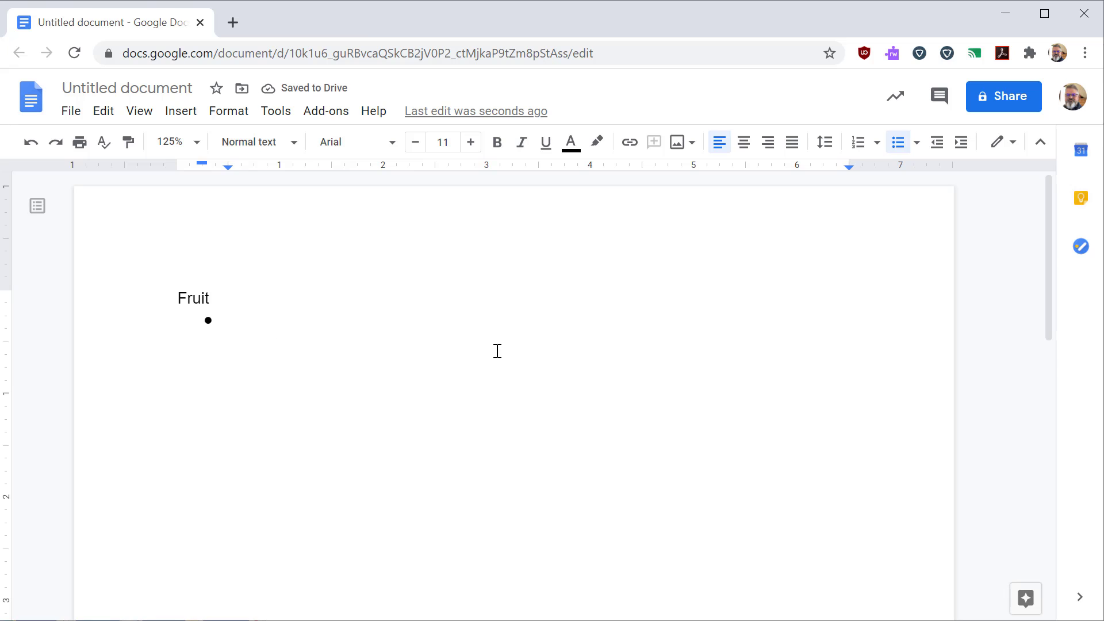
{"action": "type", "text": "Banana"}
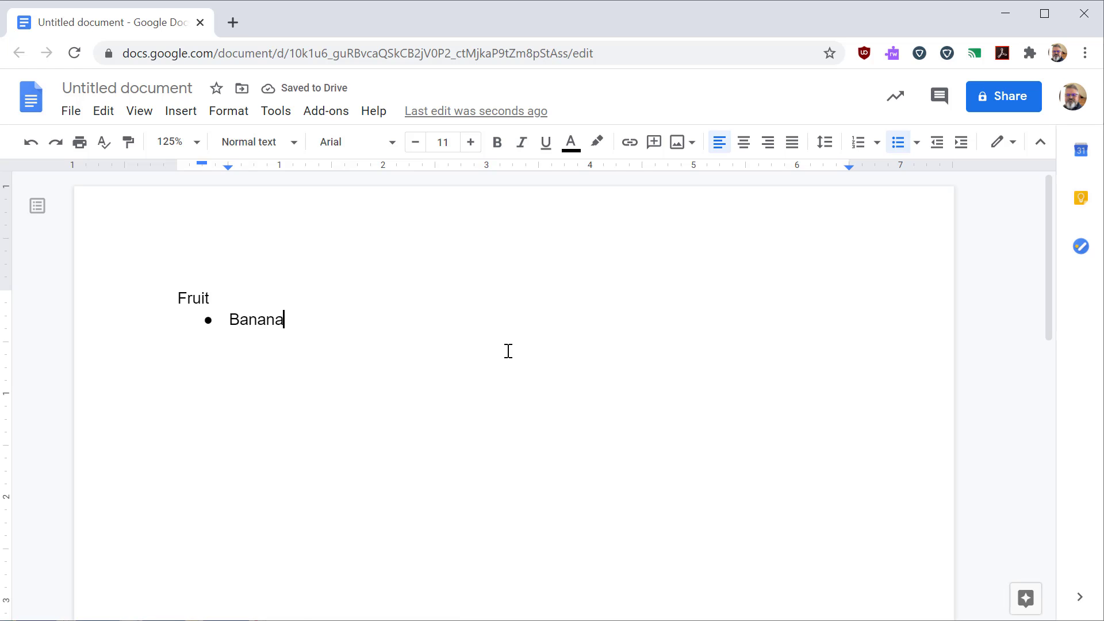
{"action": "key", "text": "Return"}
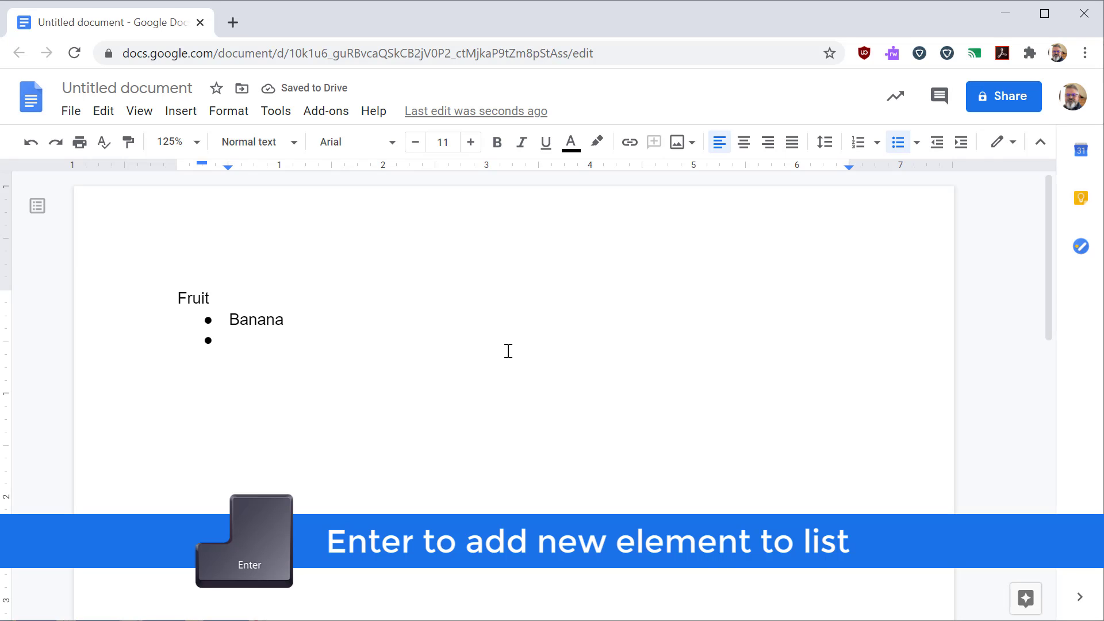
{"action": "type", "text": "Apple"}
{"action": "key", "text": "Return"}
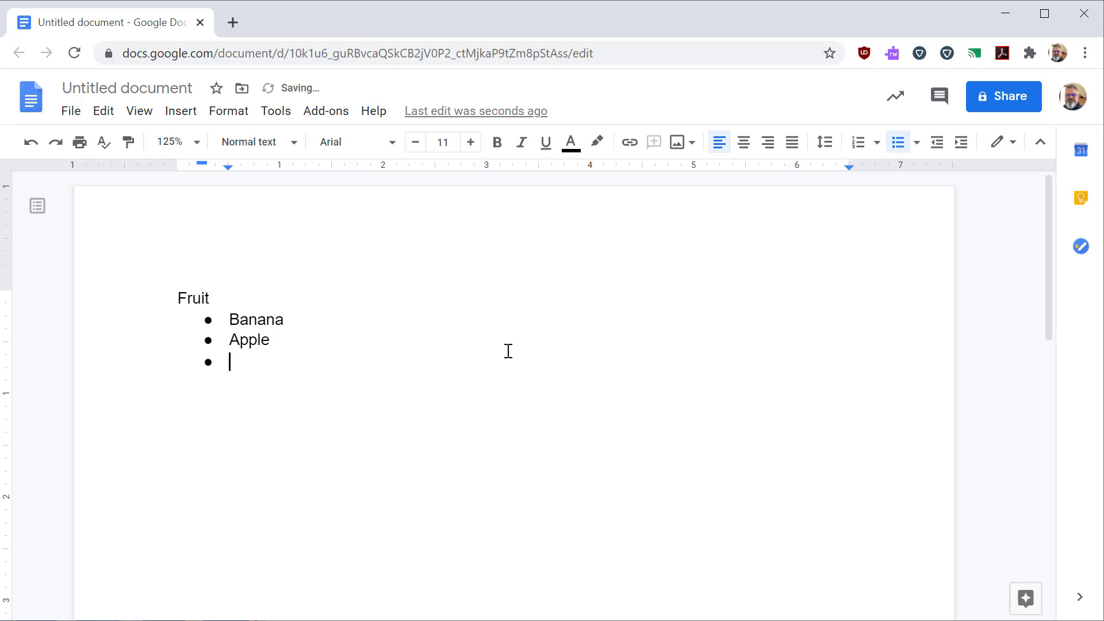
{"action": "key", "text": "Tab"}
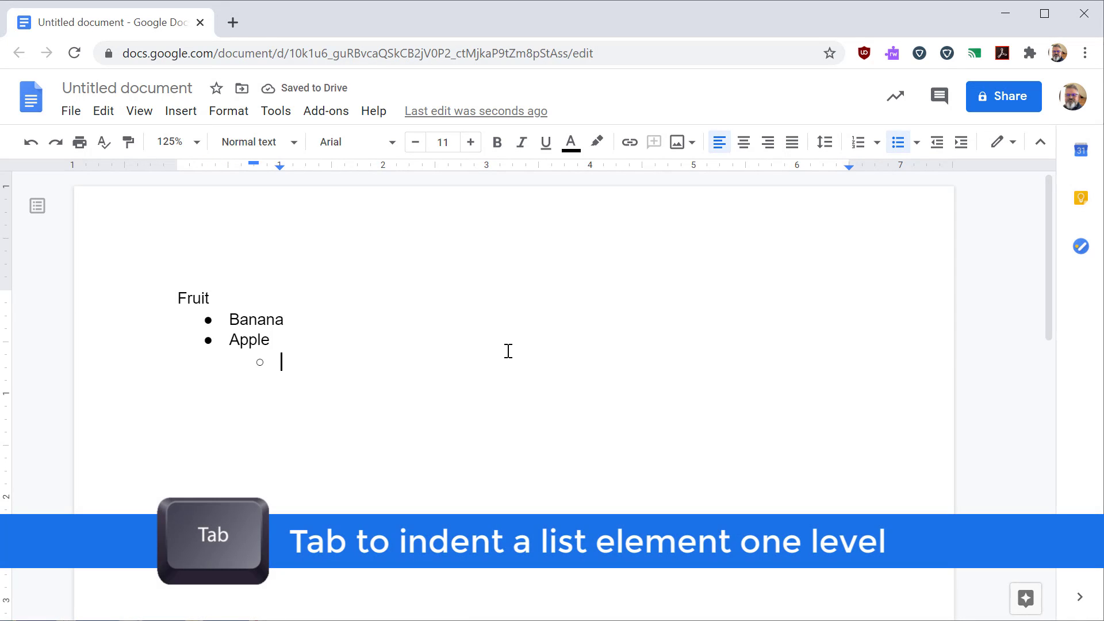
{"action": "type", "text": "Fuji"}
{"action": "key", "text": "Return"}
{"action": "type", "text": "Empire"}
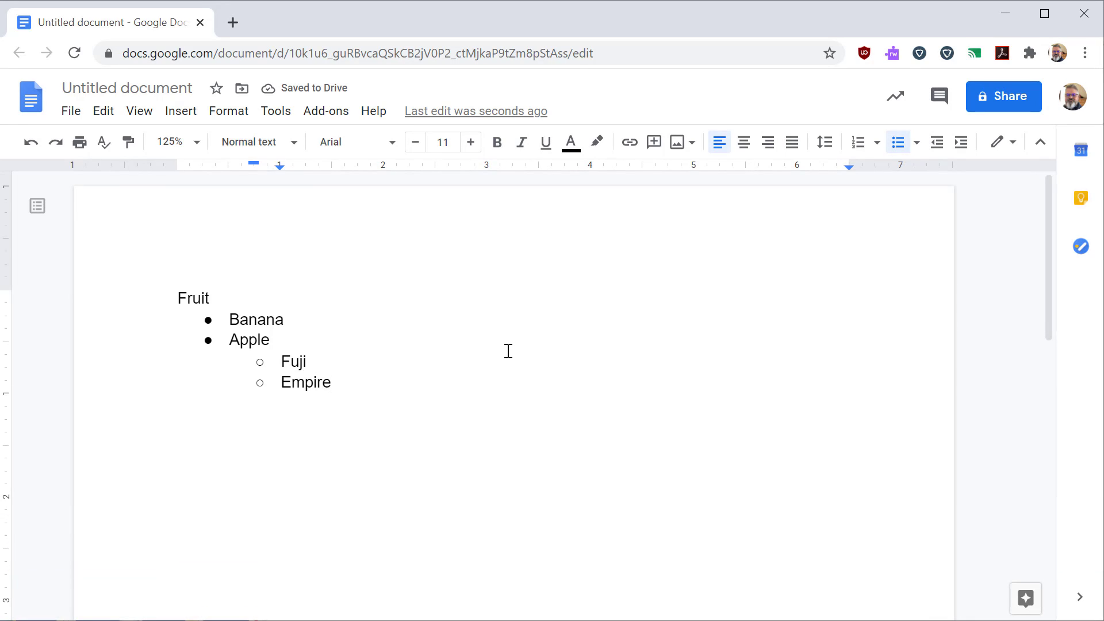
{"action": "key", "text": "Return"}
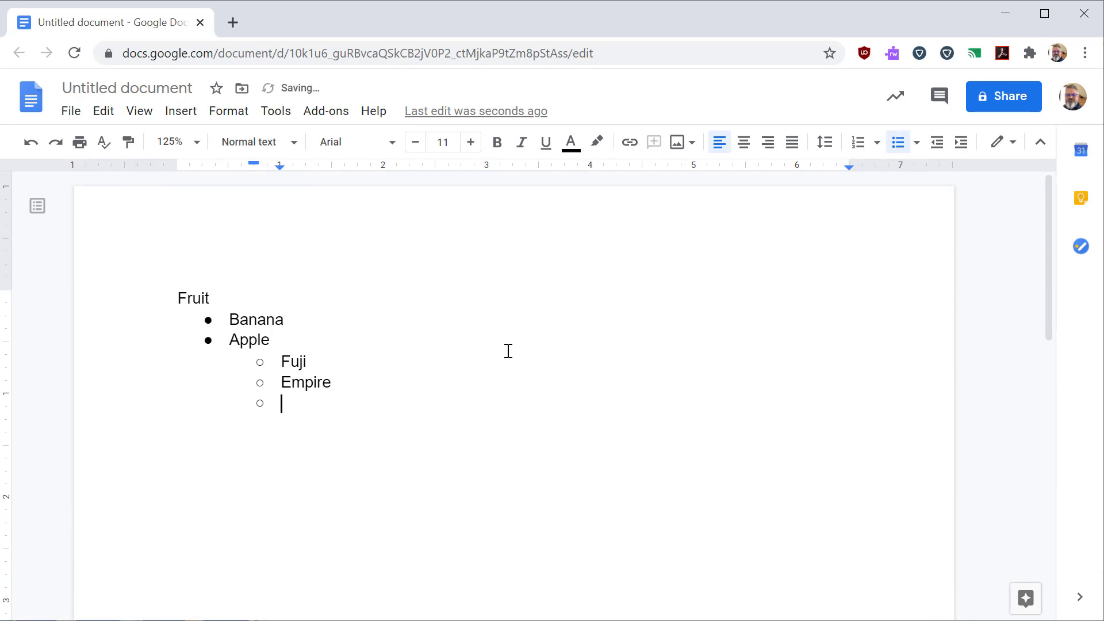
{"action": "type", "text": "Gala"}
{"action": "key", "text": "Return"}
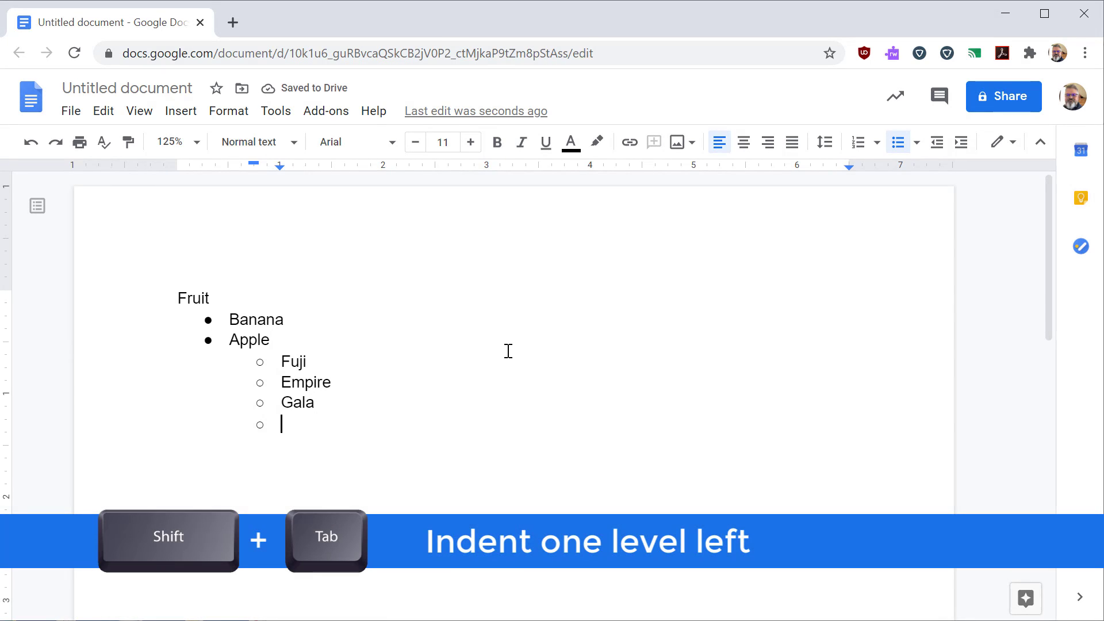
Step: Add Blueberry and Cherry at the top level, then end the list with a blank line
{"action": "key", "text": "shift+Tab"}
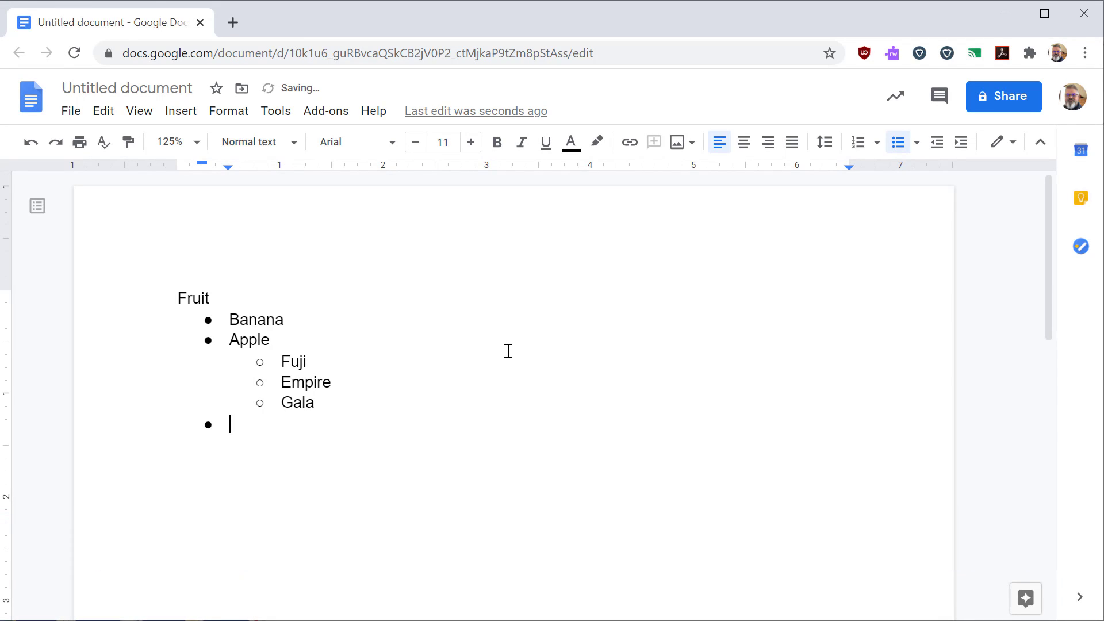
{"action": "type", "text": "Blueberry"}
{"action": "key", "text": "Return"}
{"action": "type", "text": "Cherry"}
{"action": "key", "text": "Return"}
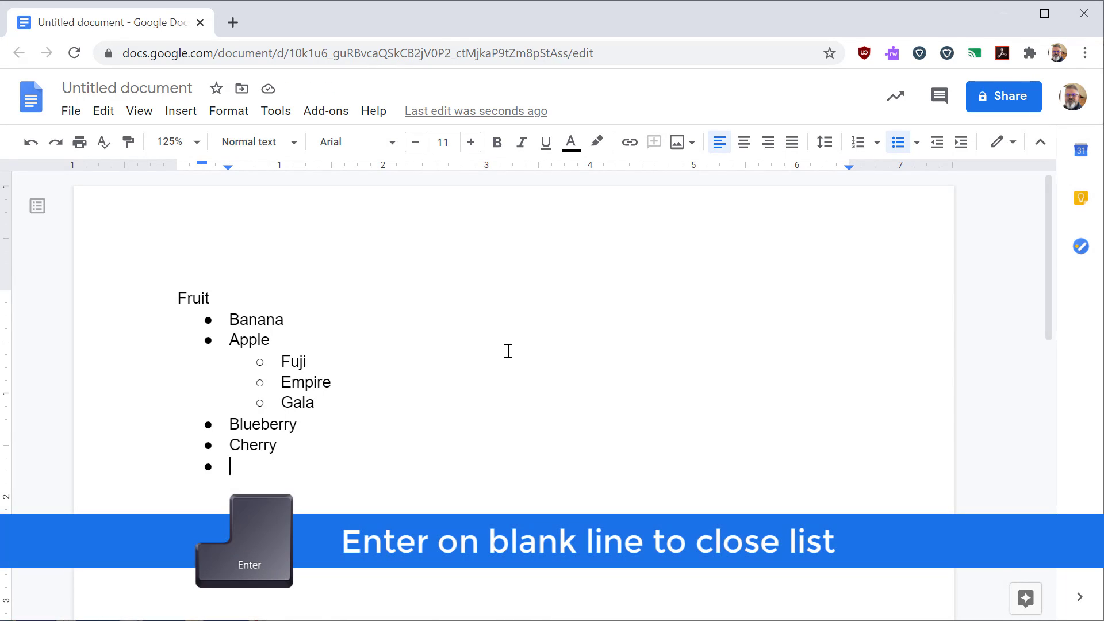
{"action": "key", "text": "Return"}
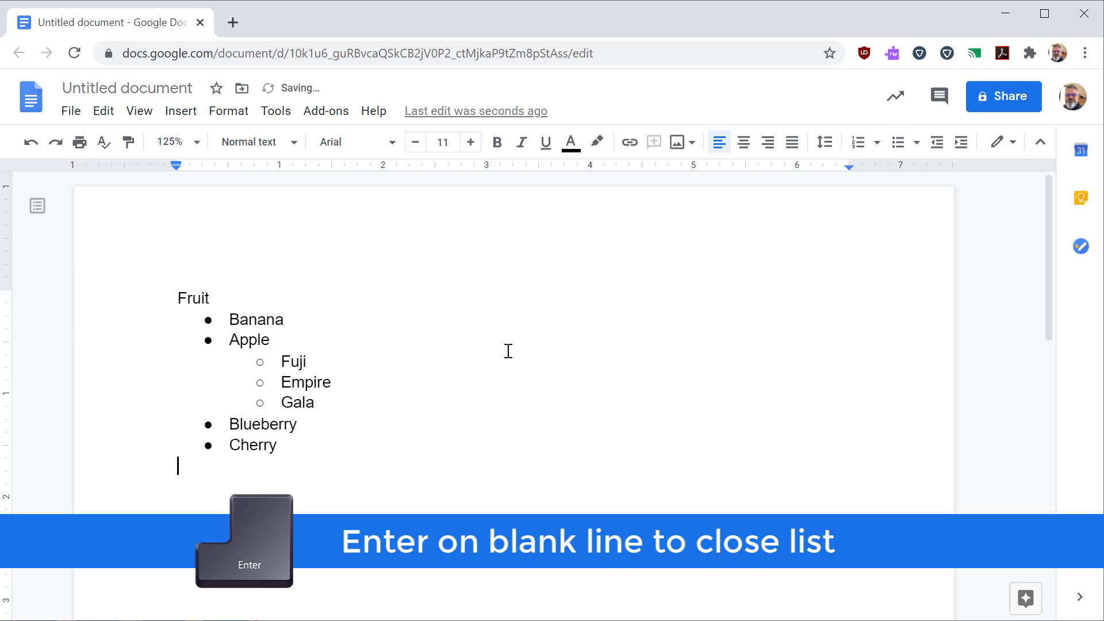
{"action": "key", "text": "Return"}
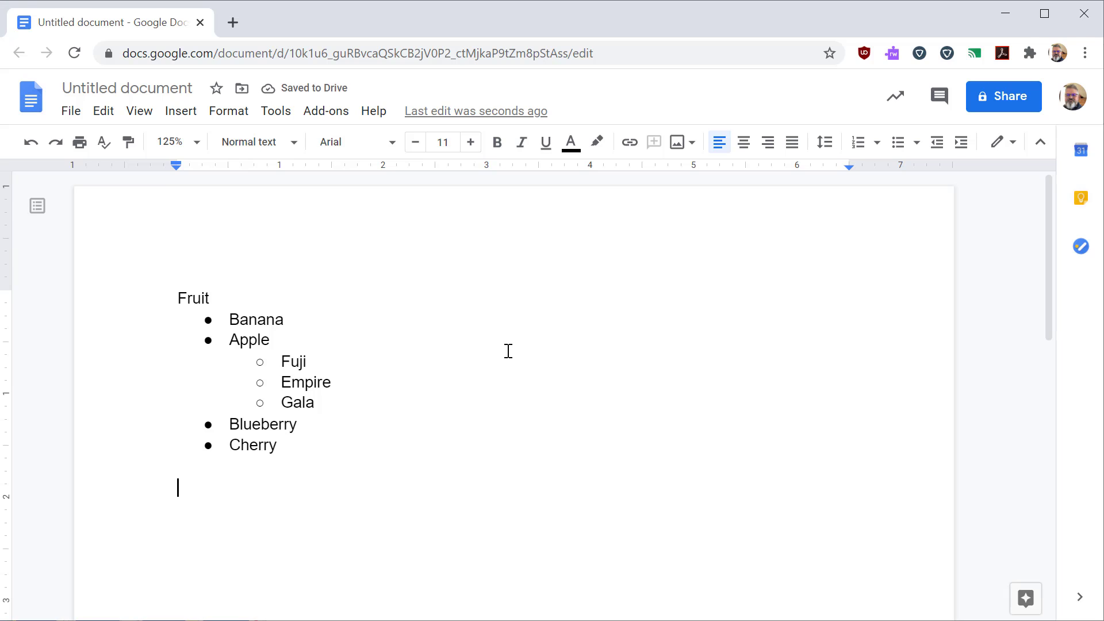
Step: Add a 'Vegetables' heading and start a numbered list with Artichoke and Legumes
{"action": "type", "text": "Vegetables"}
{"action": "key", "text": "Return"}
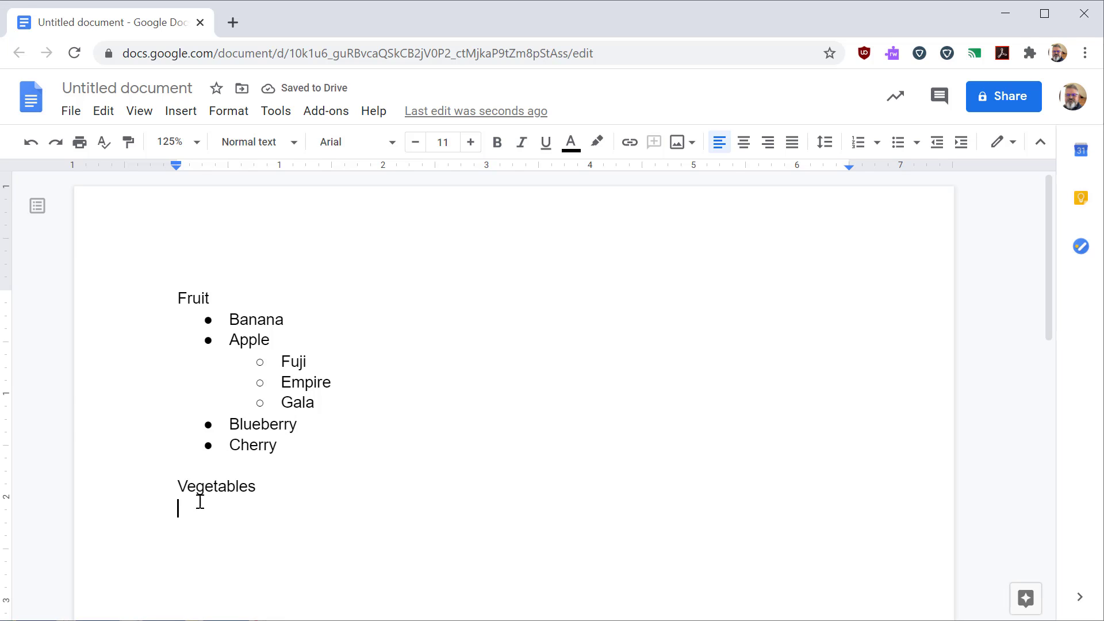
{"action": "left_click", "coordinate": [858, 143]}
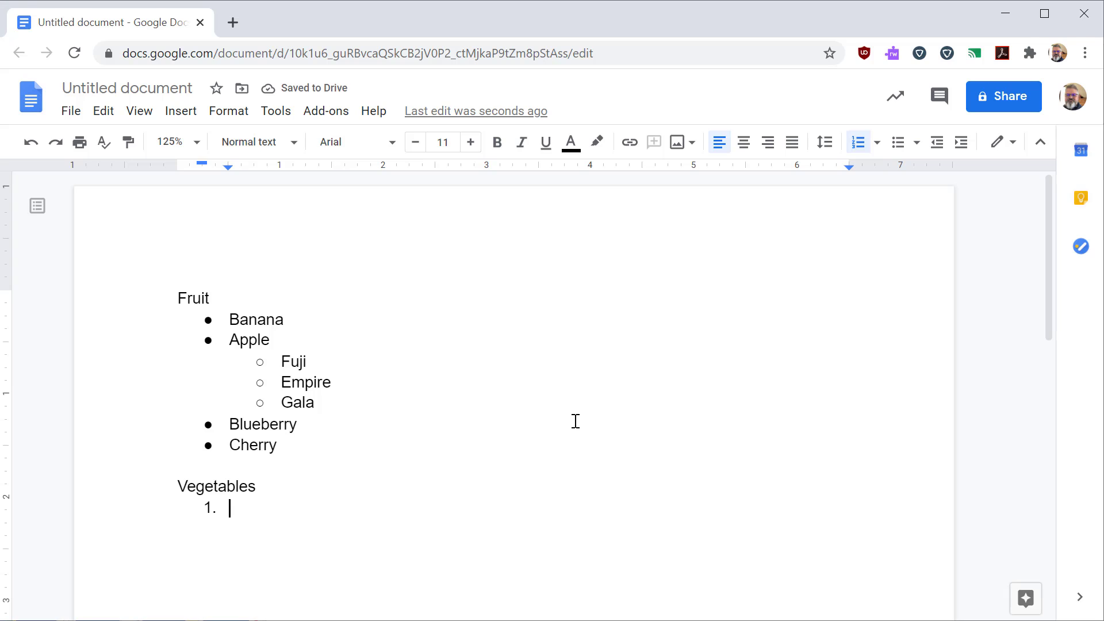
{"action": "type", "text": "Artichoke"}
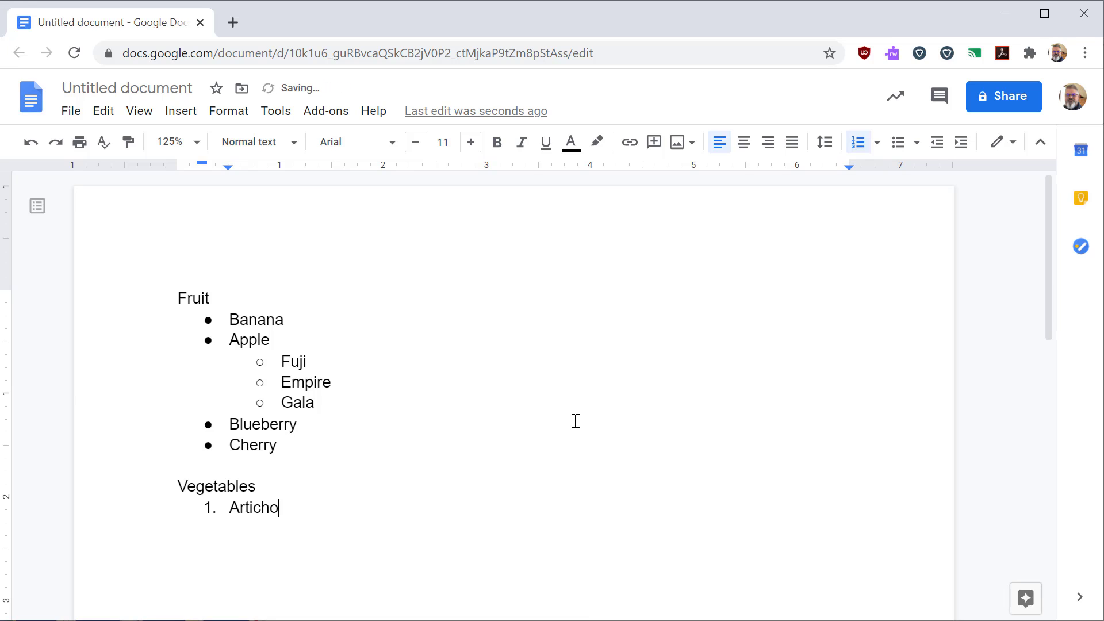
{"action": "key", "text": "Return"}
{"action": "type", "text": "Legumes"}
{"action": "key", "text": "Return"}
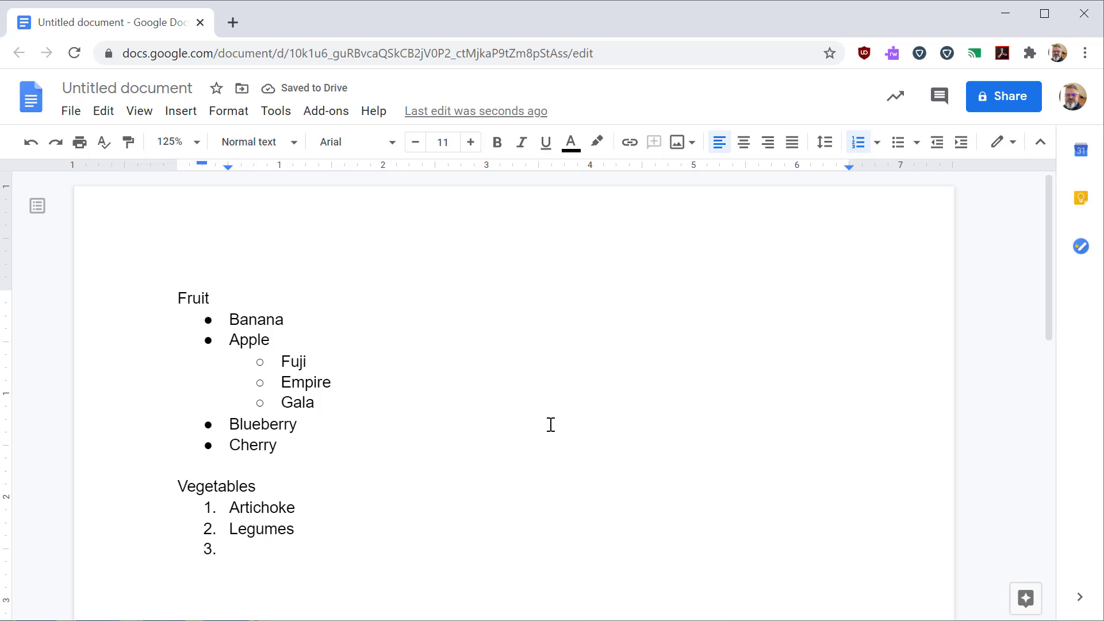
Step: Nest Black Beans, Black-Eyed Peas and Chickpeas under Legumes, then add Broccoli and Celery
{"action": "key", "text": "Tab"}
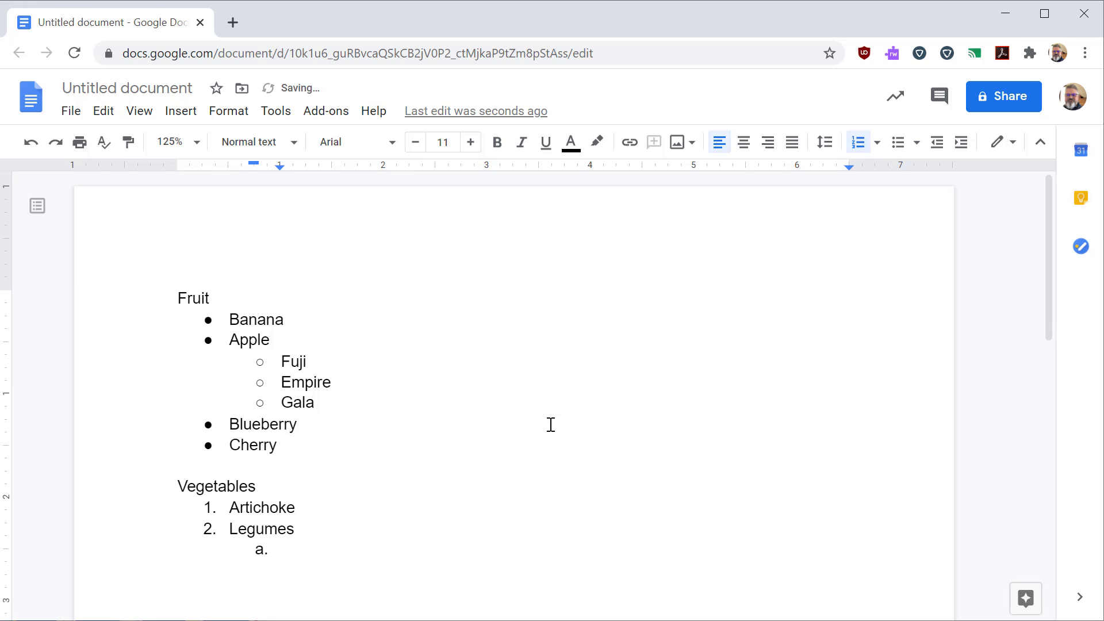
{"action": "type", "text": "Black Beans"}
{"action": "key", "text": "Return"}
{"action": "type", "text": "Black-Eyed Peas"}
{"action": "key", "text": "Return"}
{"action": "type", "text": "Chickpeas"}
{"action": "key", "text": "Return"}
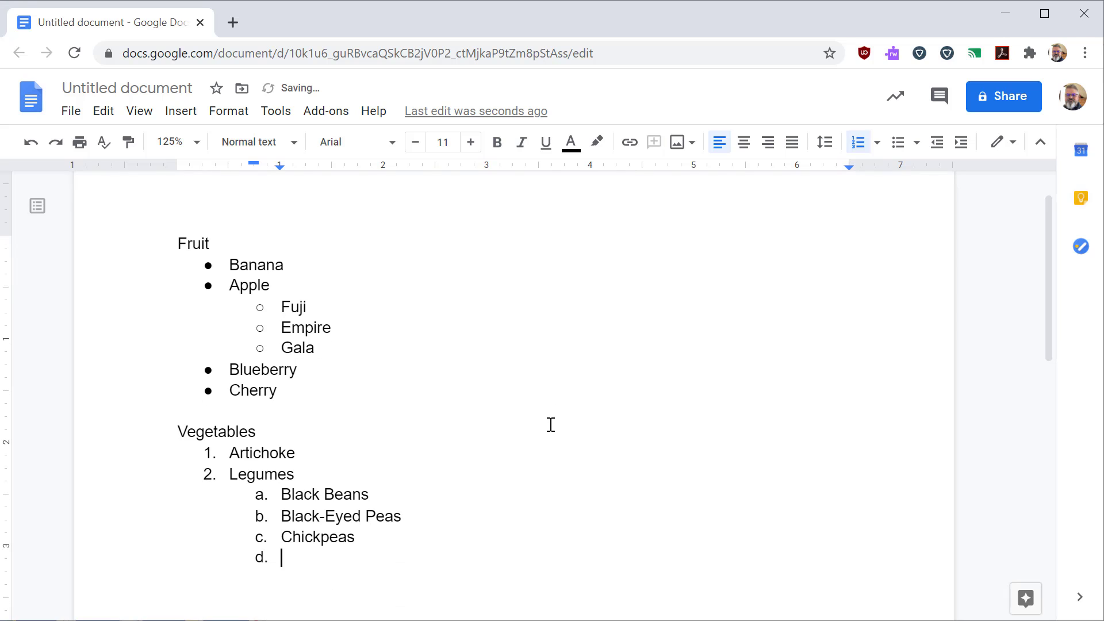
{"action": "key", "text": "shift+Tab"}
{"action": "type", "text": "Broccoli"}
{"action": "key", "text": "Return"}
{"action": "type", "text": "Celery"}
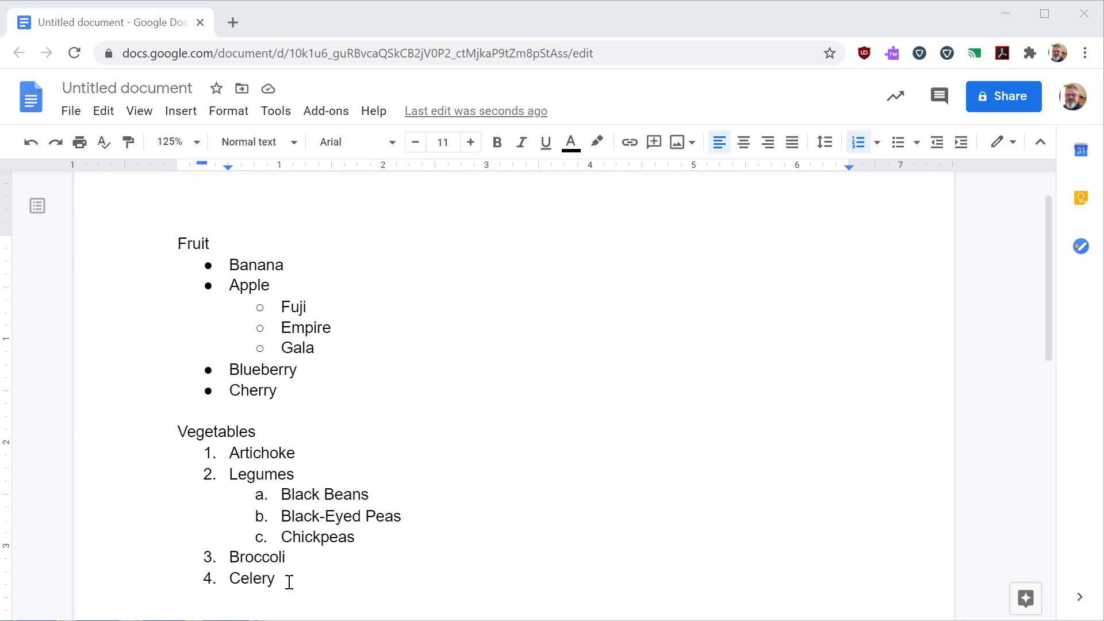
{"action": "left_click_drag", "start_coordinate": [291, 584], "coordinate": [209, 445]}
{"action": "left_click", "coordinate": [270, 561]}
{"action": "left_click_drag", "start_coordinate": [275, 575], "coordinate": [222, 460]}
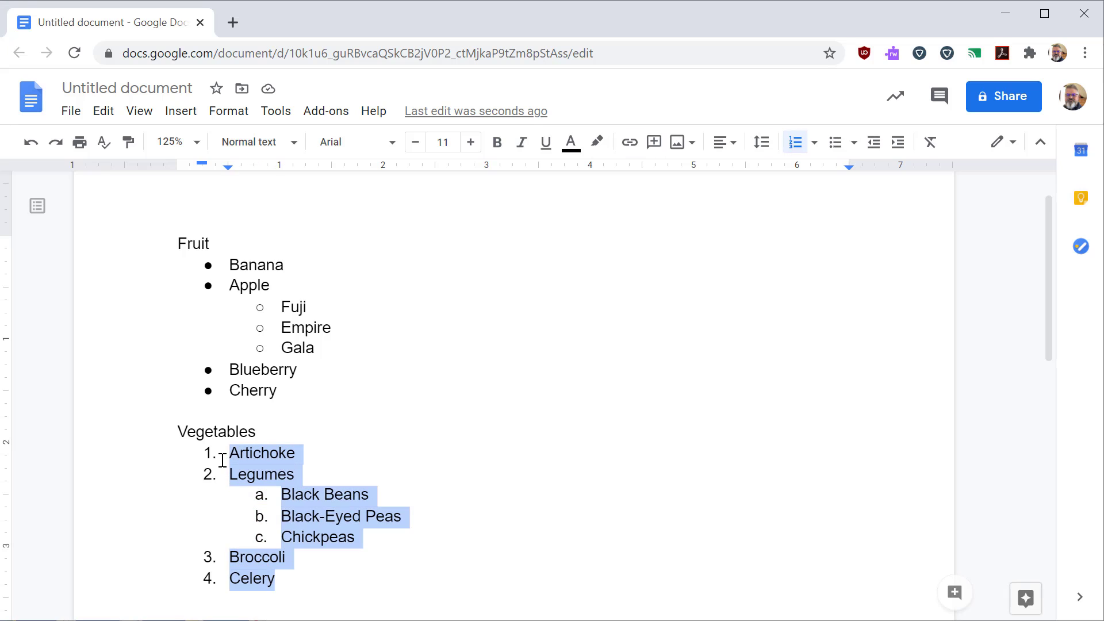
{"action": "left_click", "coordinate": [832, 152]}
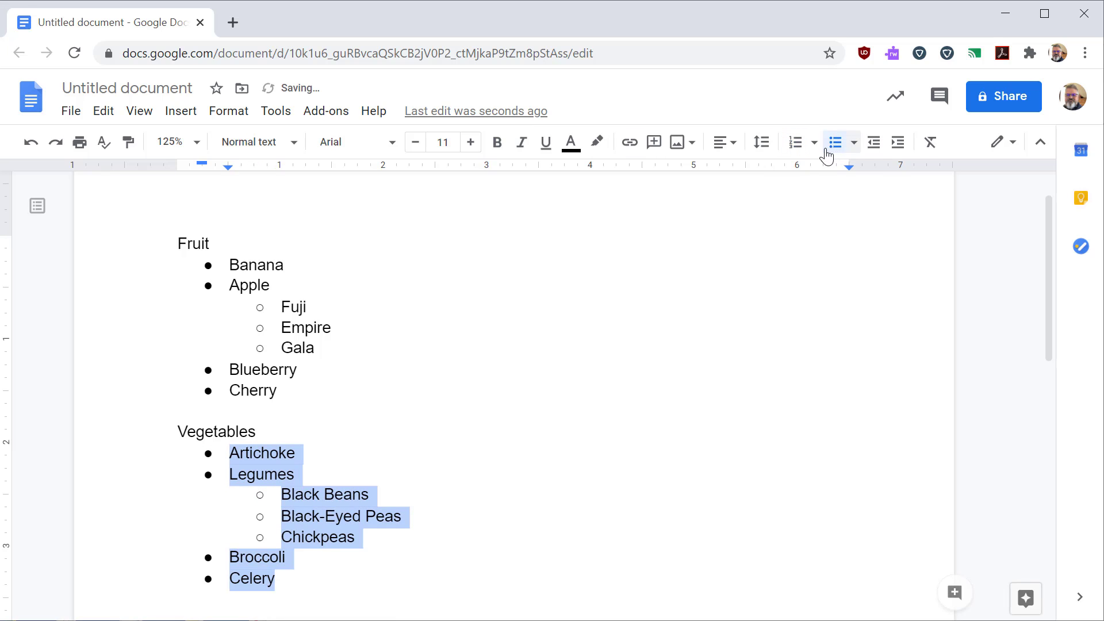
{"action": "left_click", "coordinate": [802, 153]}
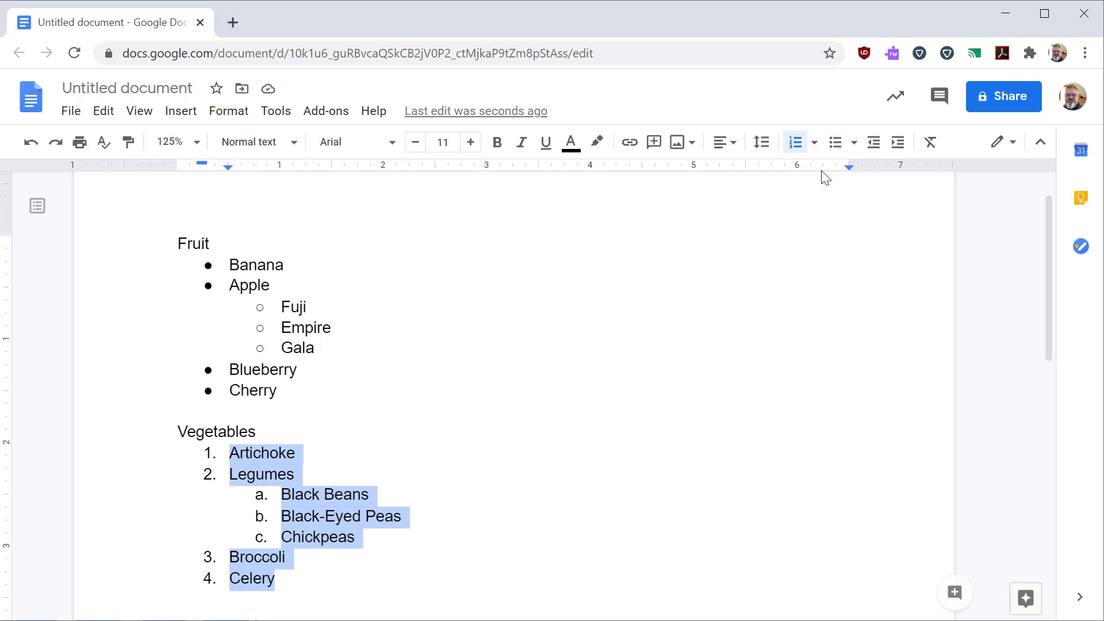
Step: After trying the 01. and A. styles, apply the I. A. 1. numbering style to Vegetables
{"action": "left_click", "coordinate": [814, 147]}
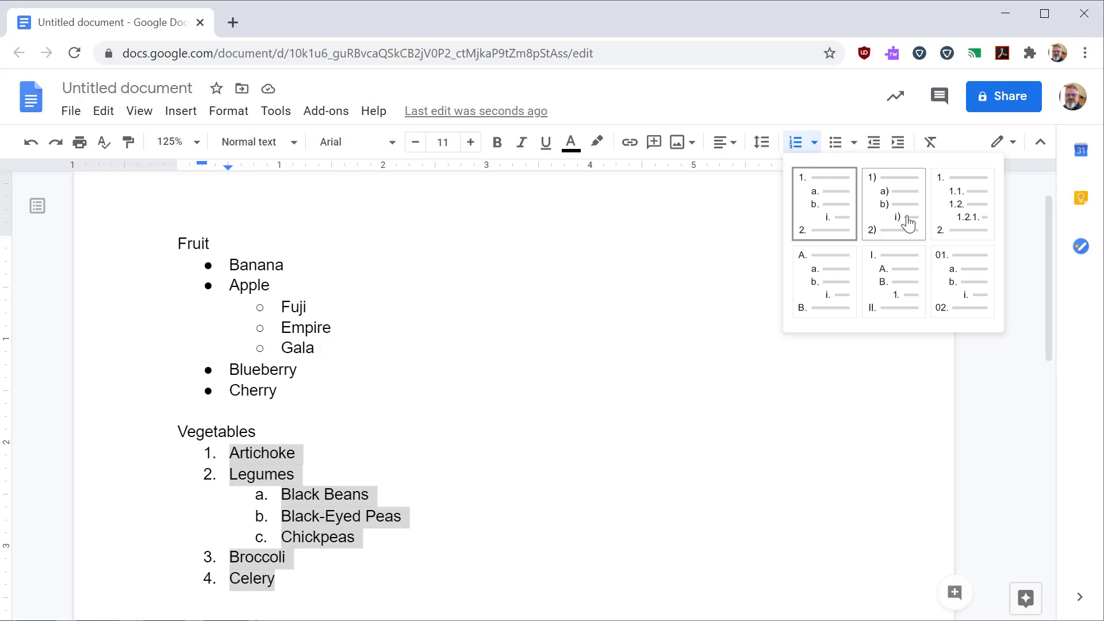
{"action": "left_click", "coordinate": [951, 273]}
{"action": "left_click", "coordinate": [817, 150]}
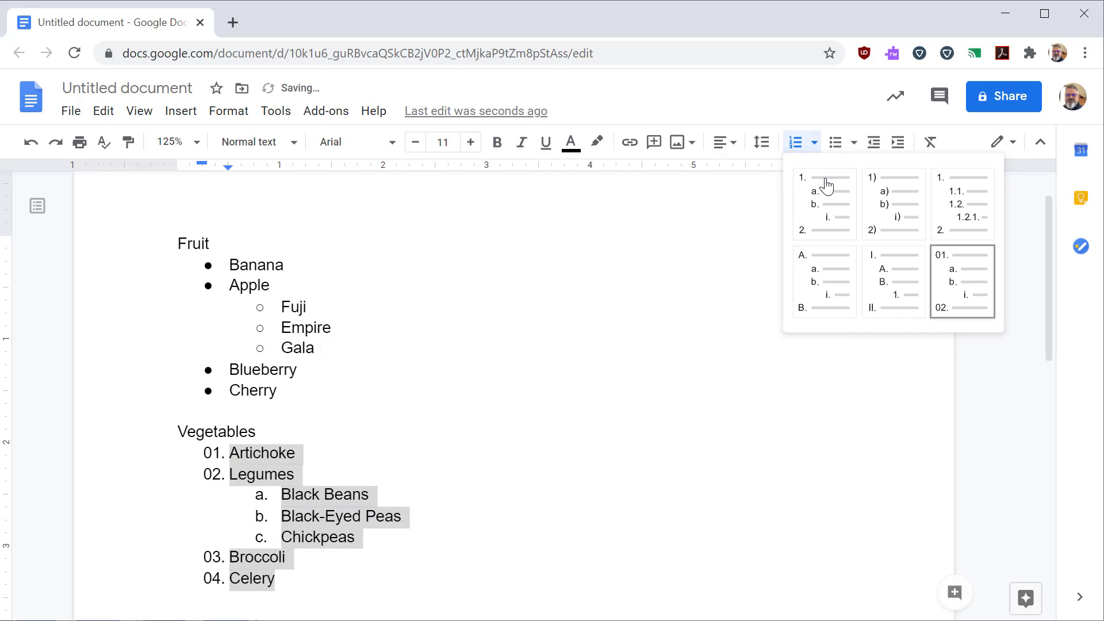
{"action": "left_click", "coordinate": [832, 285]}
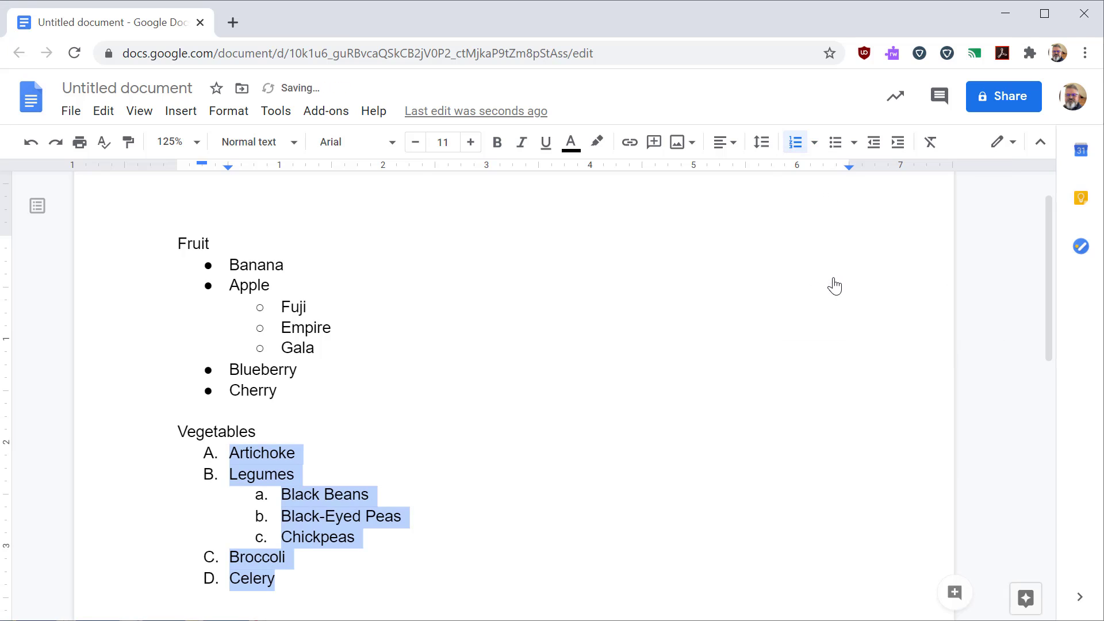
{"action": "left_click", "coordinate": [815, 144]}
{"action": "left_click", "coordinate": [902, 285]}
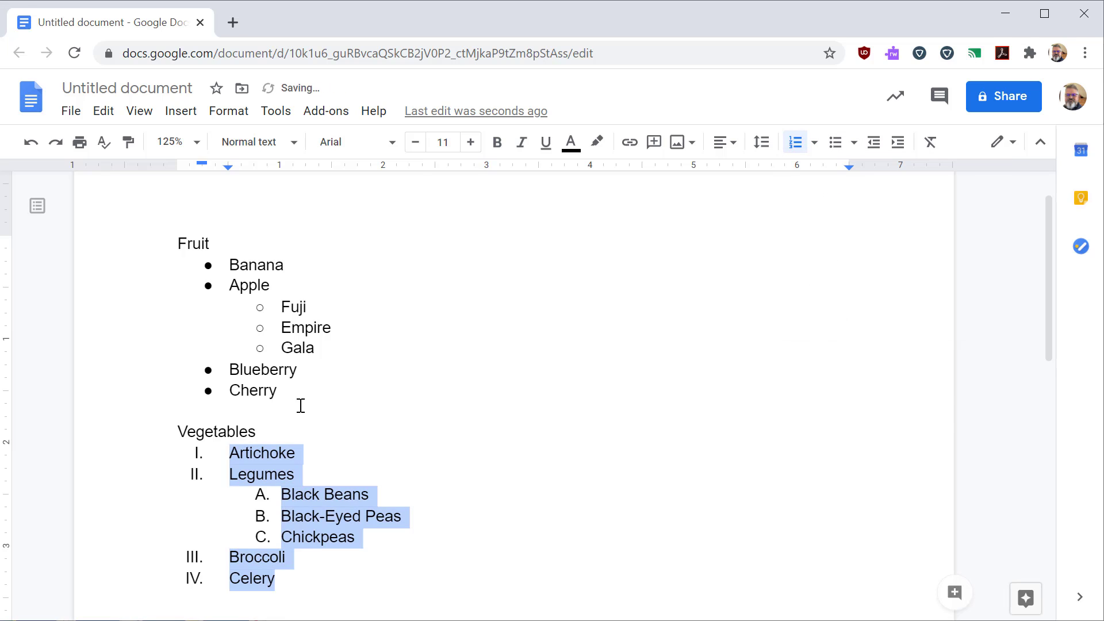
Step: Apply the star bullet preset to the Fruit items Banana through Cherry, replacing the checkbox style tried first
{"action": "left_click_drag", "start_coordinate": [282, 392], "coordinate": [229, 265]}
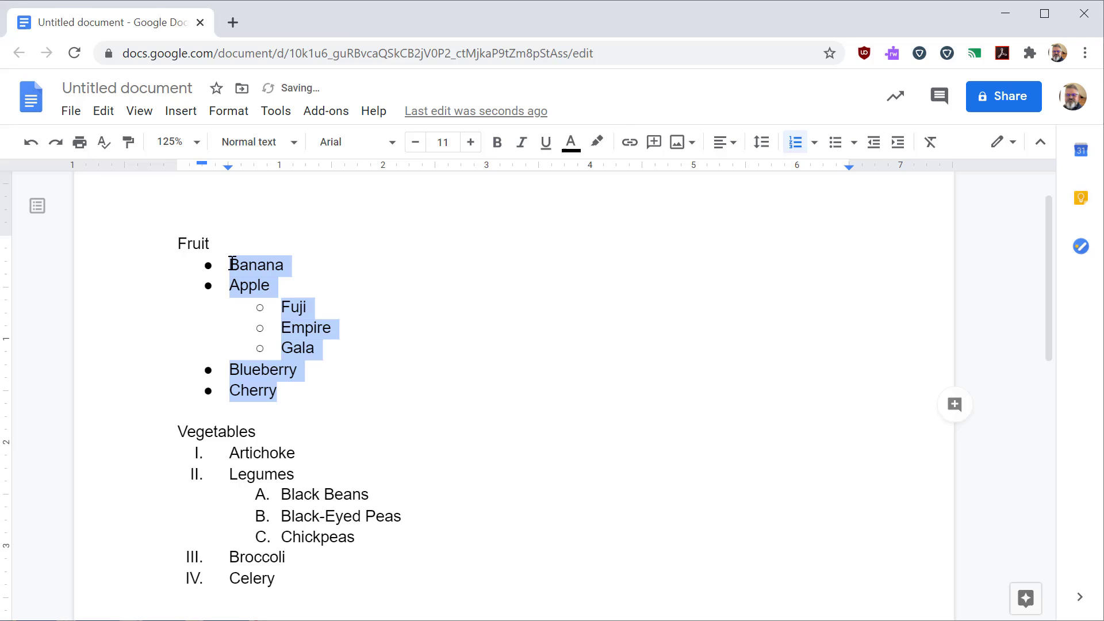
{"action": "left_click", "coordinate": [854, 143]}
{"action": "left_click", "coordinate": [985, 210]}
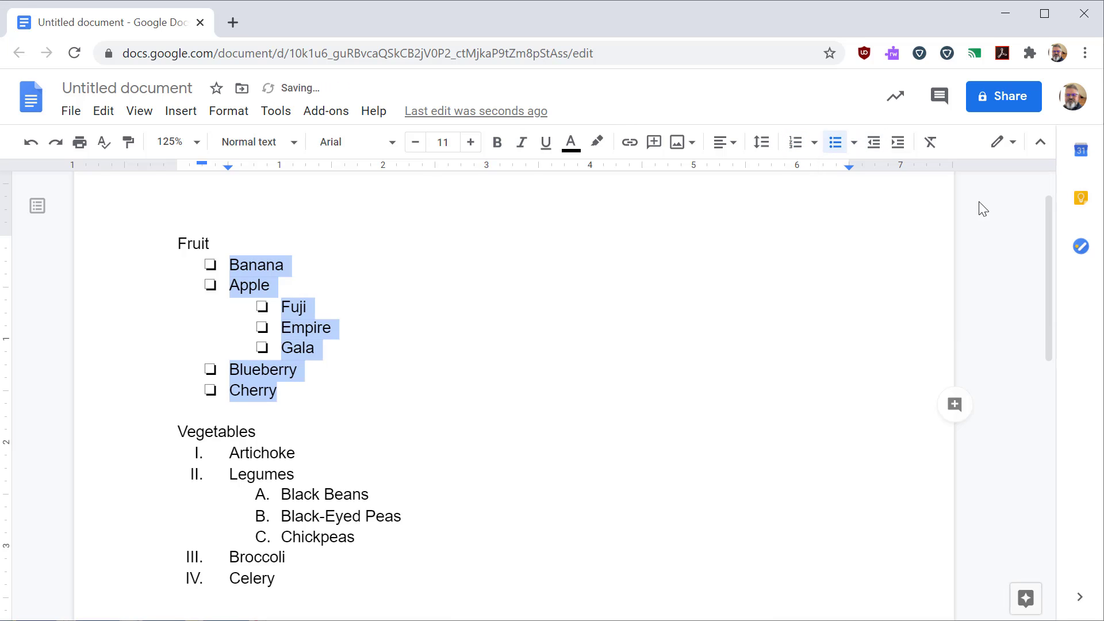
{"action": "left_click", "coordinate": [853, 142]}
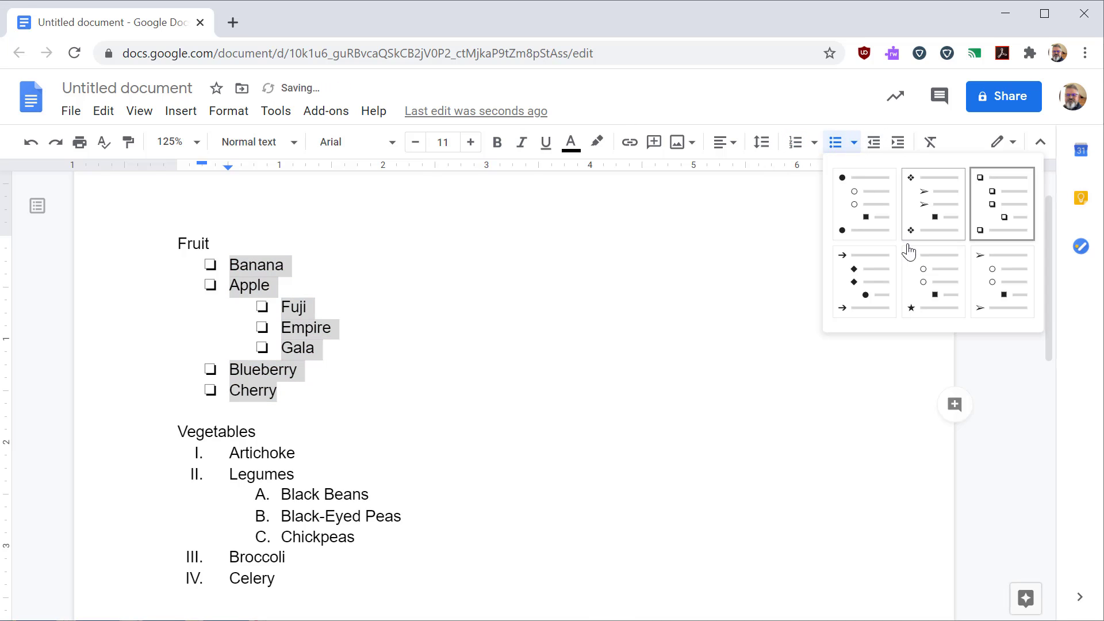
{"action": "left_click", "coordinate": [914, 280]}
{"action": "left_click", "coordinate": [270, 388]}
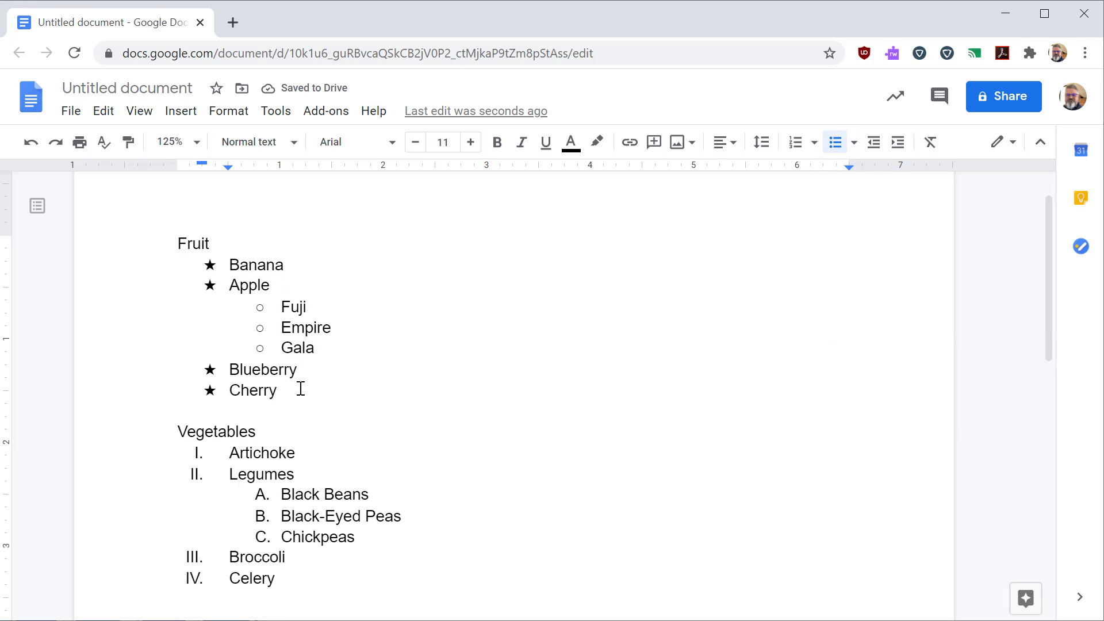
Step: Replace the top-level Fruit star bullets with filled dots, after briefly trying arrows
{"action": "left_click", "coordinate": [211, 266]}
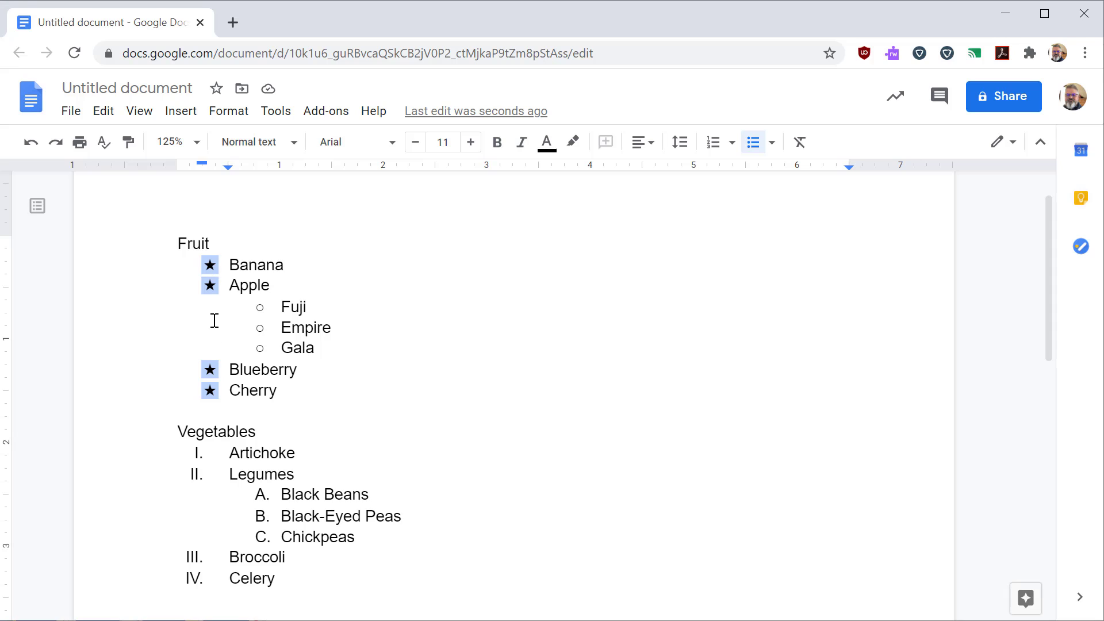
{"action": "right_click", "coordinate": [211, 264]}
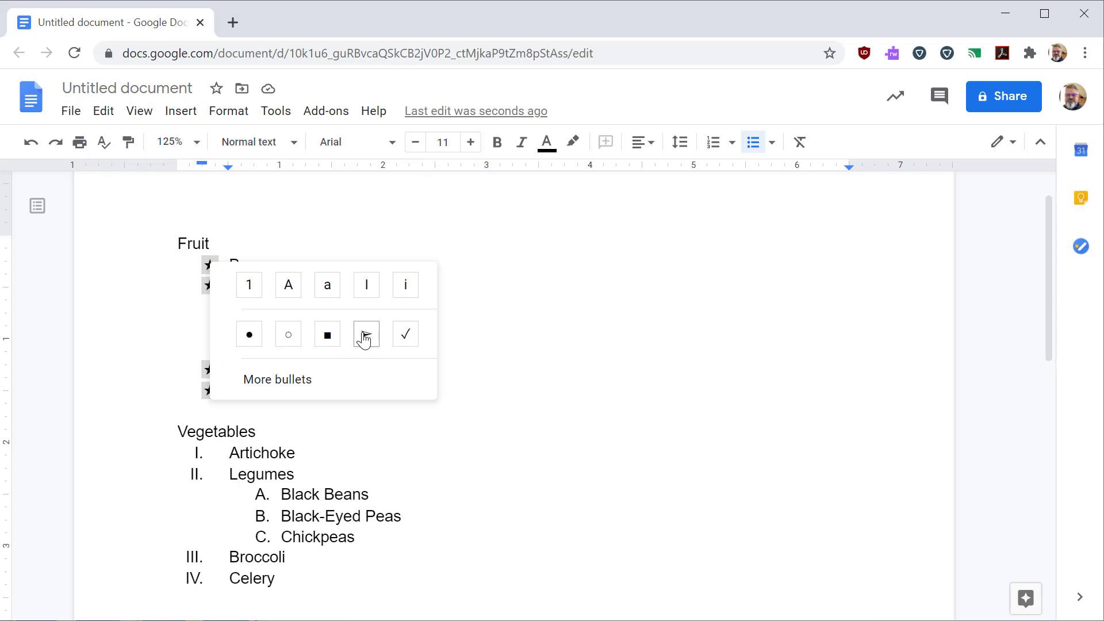
{"action": "left_click", "coordinate": [363, 339]}
{"action": "right_click", "coordinate": [210, 265]}
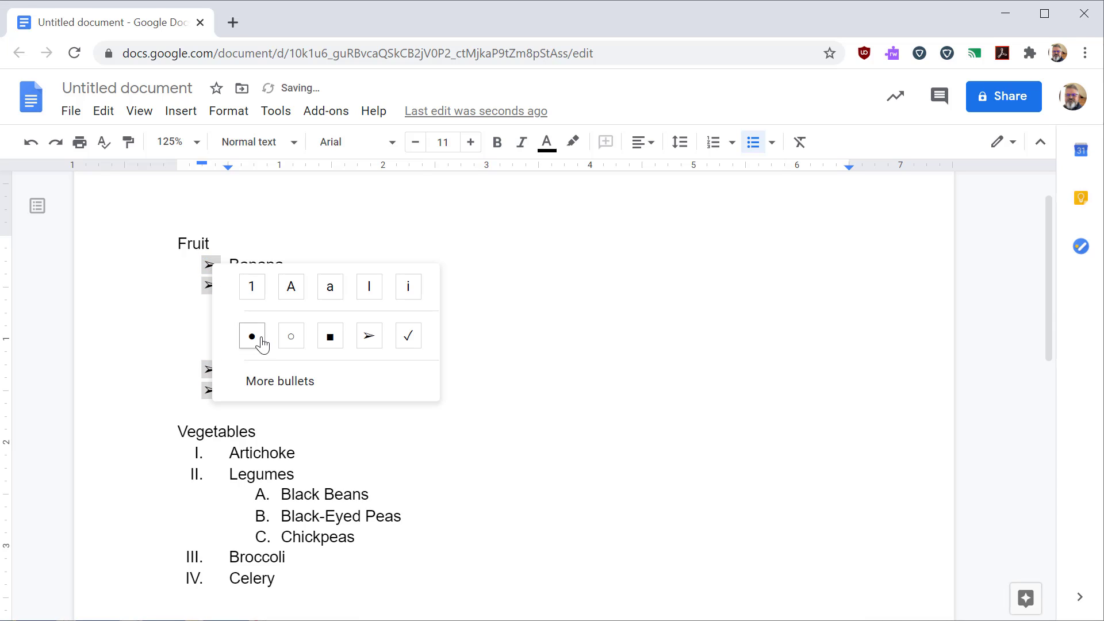
{"action": "left_click", "coordinate": [259, 339]}
{"action": "right_click", "coordinate": [221, 268]}
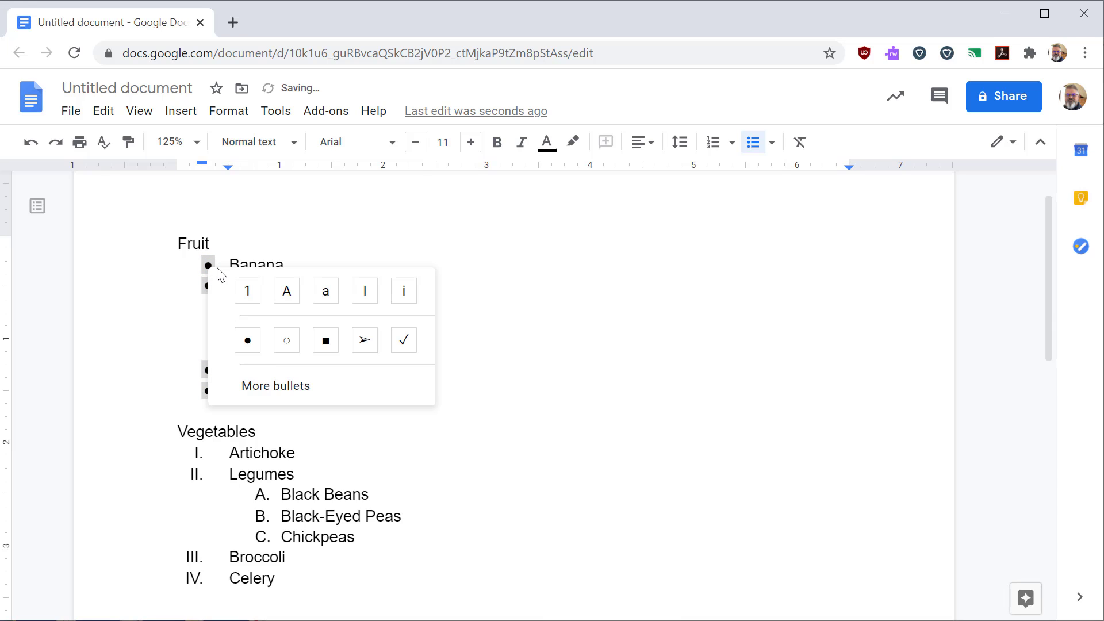
Step: Pick the black heart from the Emoji character set as the top-level Fruit bullet
{"action": "left_click", "coordinate": [278, 395]}
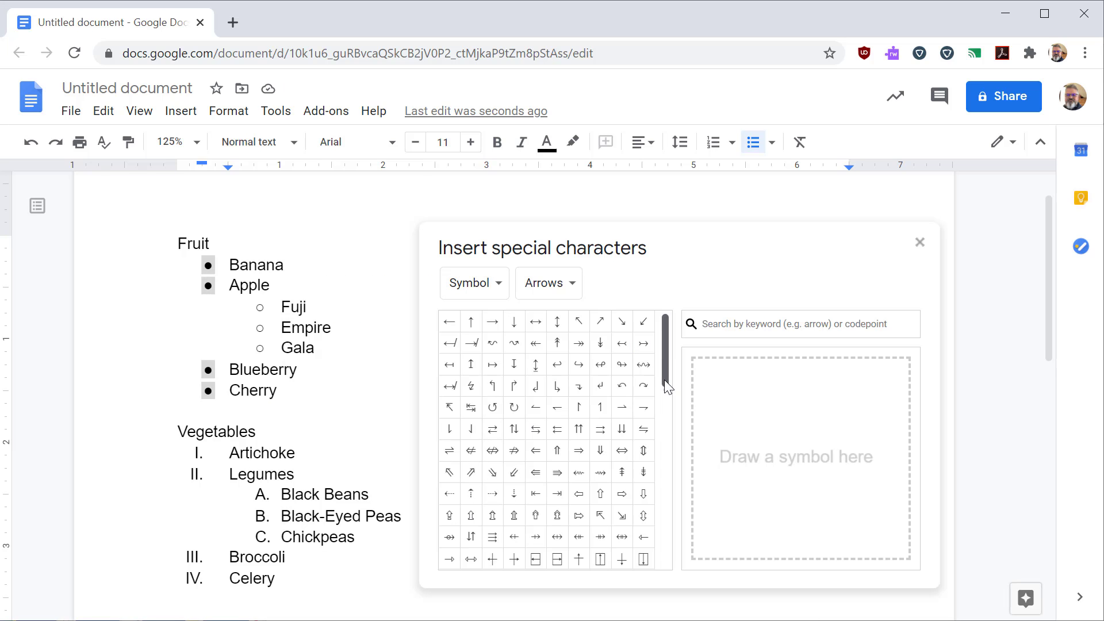
{"action": "mouse_move", "coordinate": [664, 368]}
{"action": "left_mouse_down"}
{"action": "mouse_move", "coordinate": [669, 555]}
{"action": "mouse_move", "coordinate": [667, 359]}
{"action": "left_mouse_up"}
{"action": "left_click", "coordinate": [506, 283]}
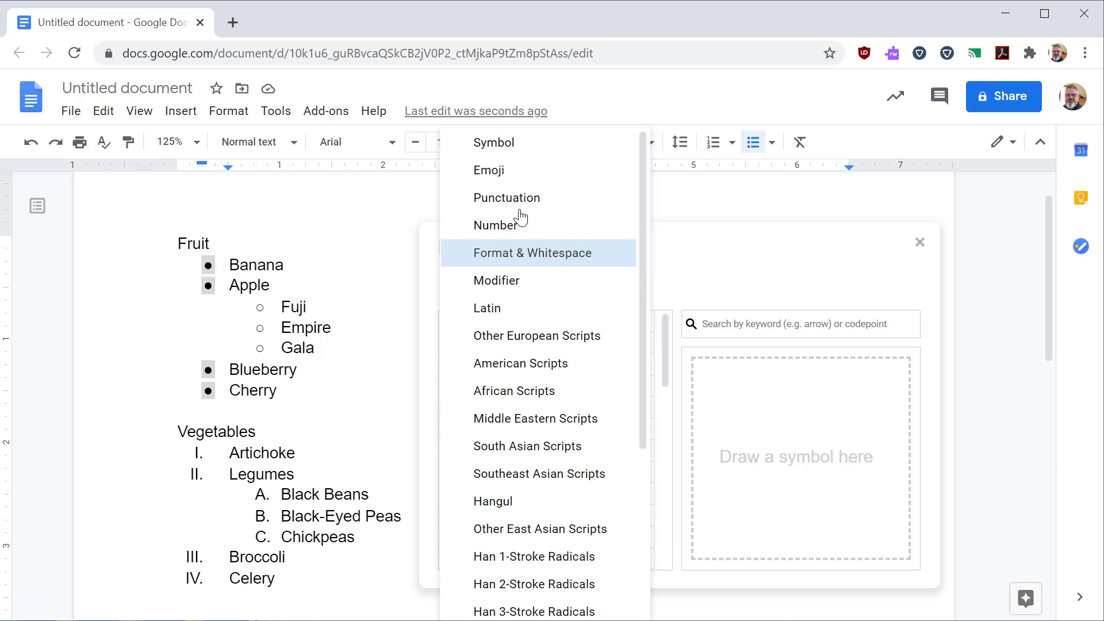
{"action": "left_click", "coordinate": [494, 170]}
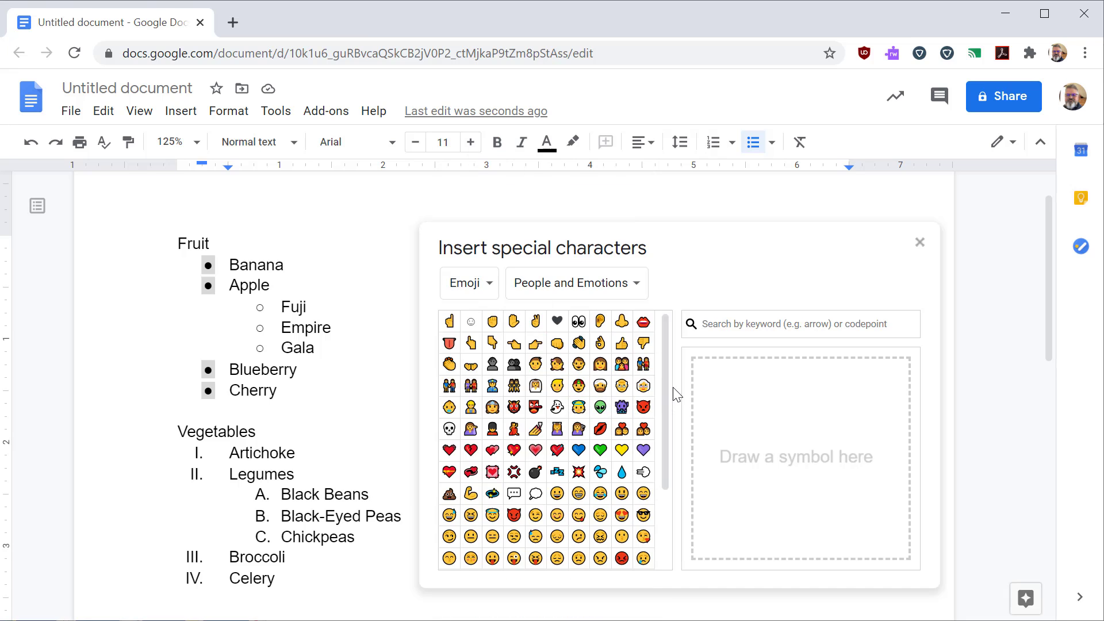
{"action": "left_click_drag", "start_coordinate": [671, 389], "coordinate": [686, 512]}
{"action": "left_click", "coordinate": [622, 343]}
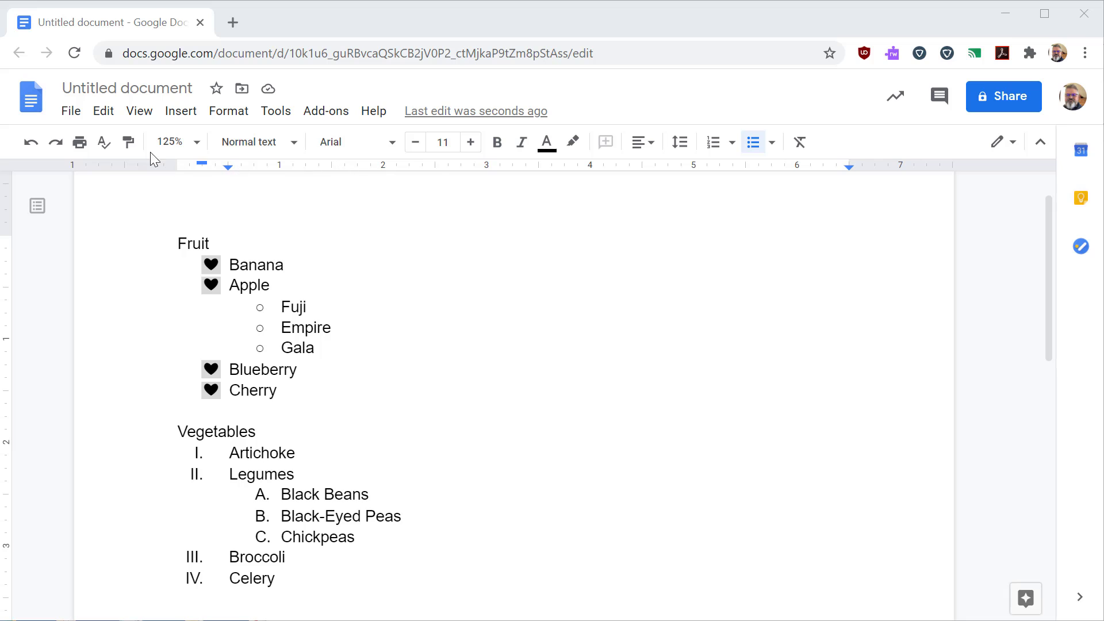
{"action": "left_click", "coordinate": [138, 112]}
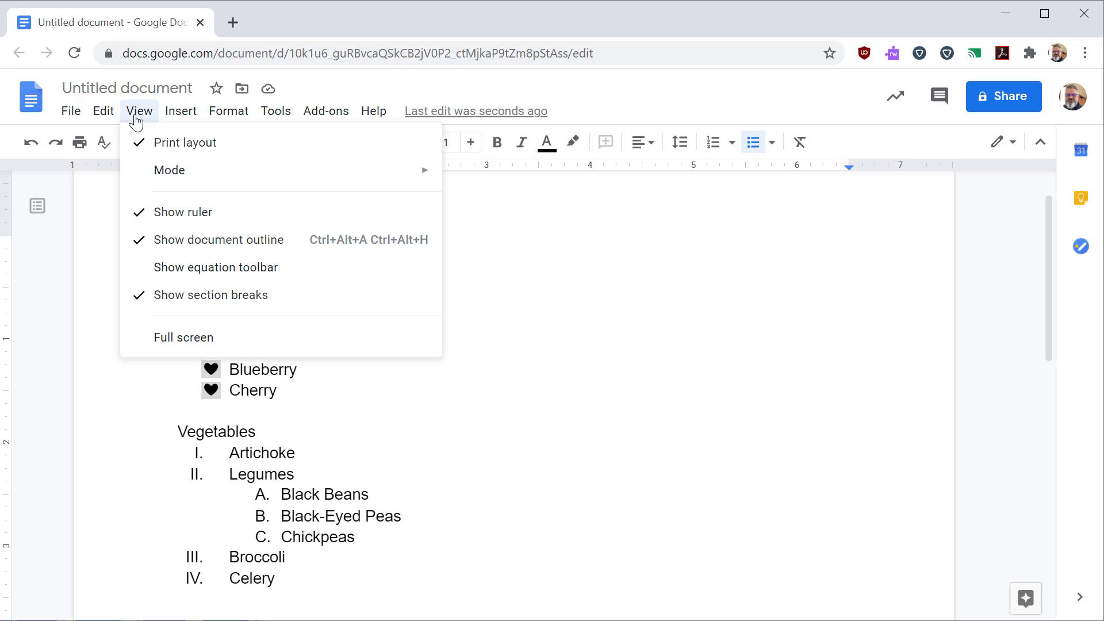
{"action": "left_click", "coordinate": [177, 221]}
{"action": "left_click", "coordinate": [142, 113]}
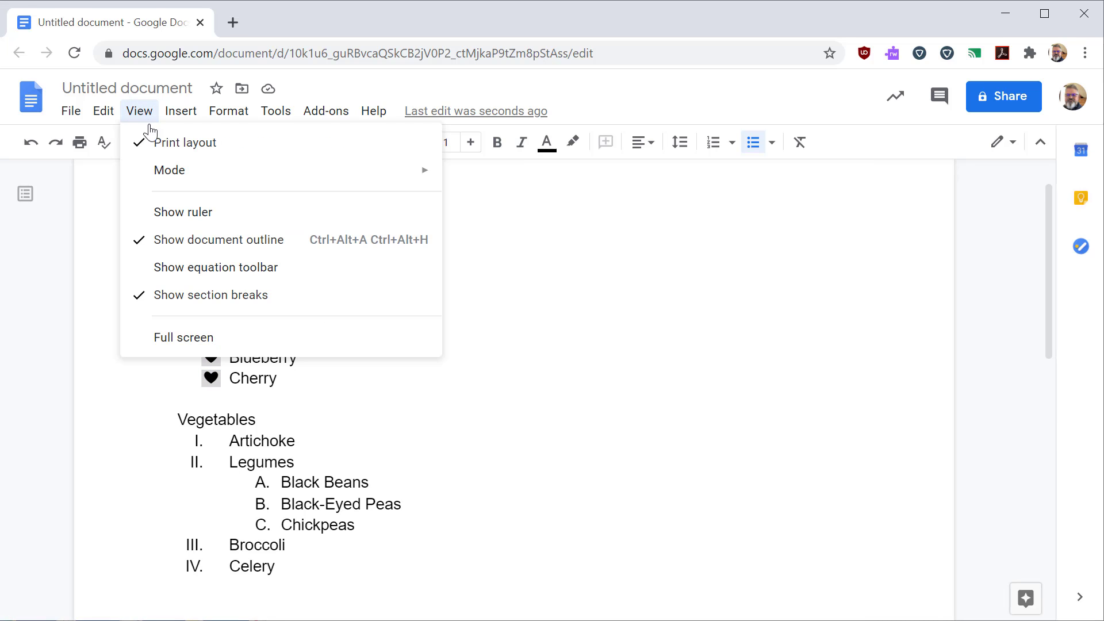
{"action": "left_click", "coordinate": [198, 214]}
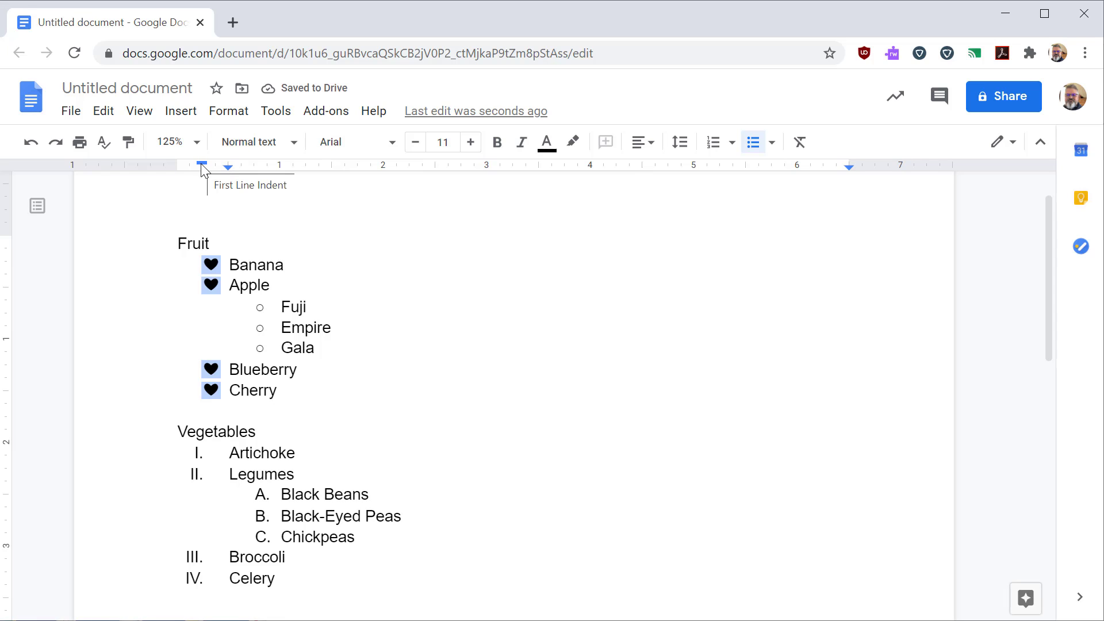
Step: Drag the ruler indent marker so the heart bullets align with the Fruit heading's margin
{"action": "mouse_move", "coordinate": [202, 165]}
{"action": "left_mouse_down"}
{"action": "mouse_move", "coordinate": [248, 168]}
{"action": "mouse_move", "coordinate": [182, 165]}
{"action": "mouse_move", "coordinate": [247, 168]}
{"action": "mouse_move", "coordinate": [221, 166]}
{"action": "left_mouse_up"}
{"action": "right_click", "coordinate": [247, 172]}
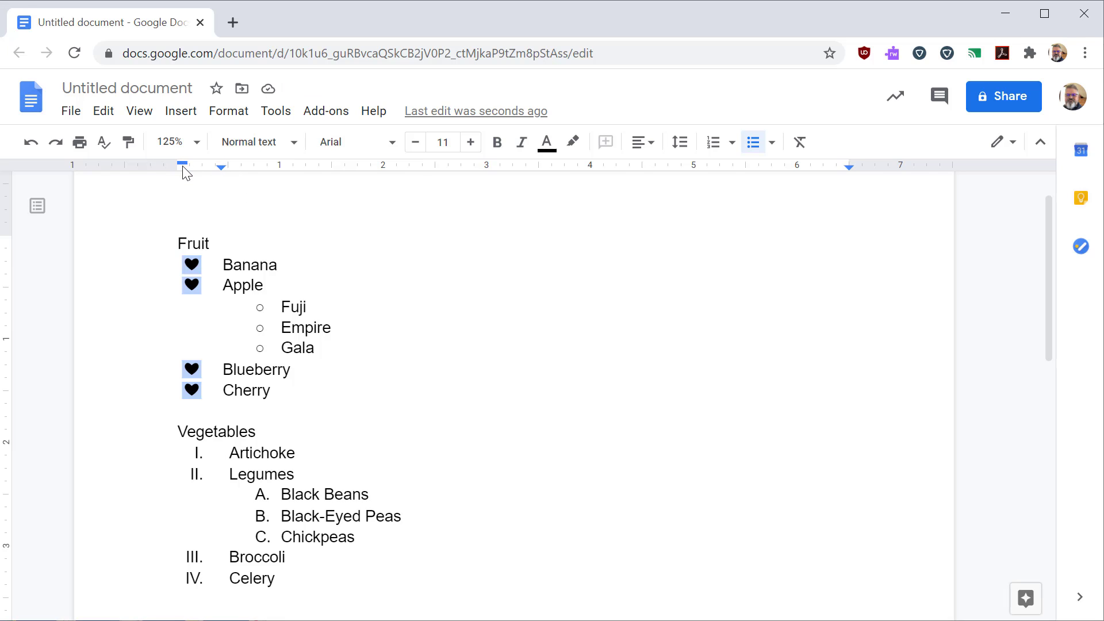
Step: Set the heart bullets at 0.25 inch, pull the item text closer, and select the Fuji–Gala bullets
{"action": "left_click_drag", "start_coordinate": [182, 165], "coordinate": [196, 164]}
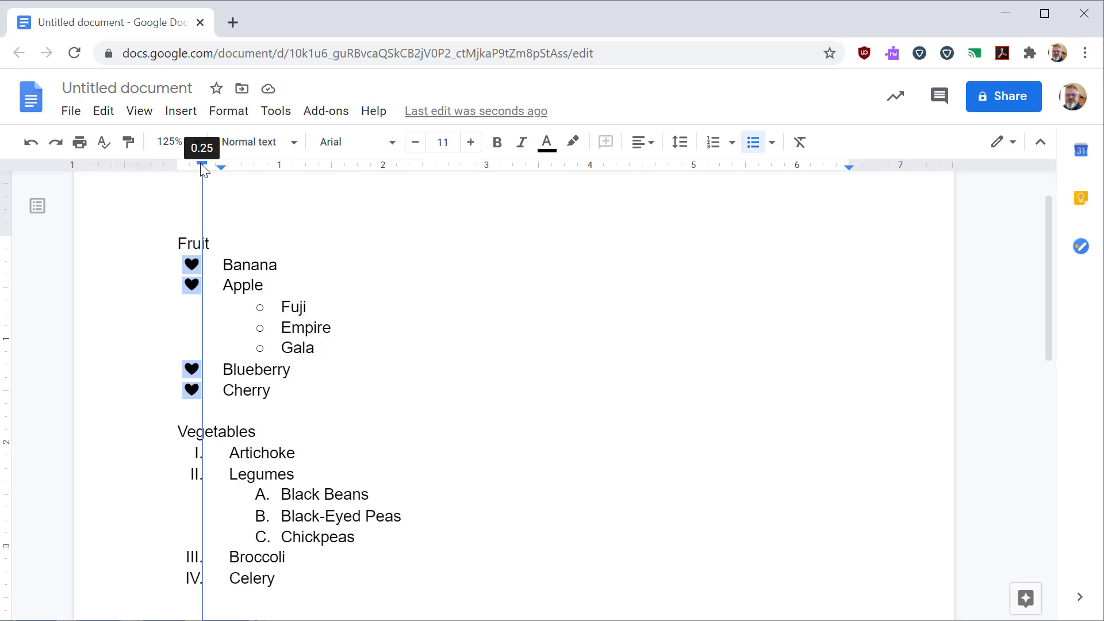
{"action": "left_click_drag", "start_coordinate": [201, 168], "coordinate": [201, 168]}
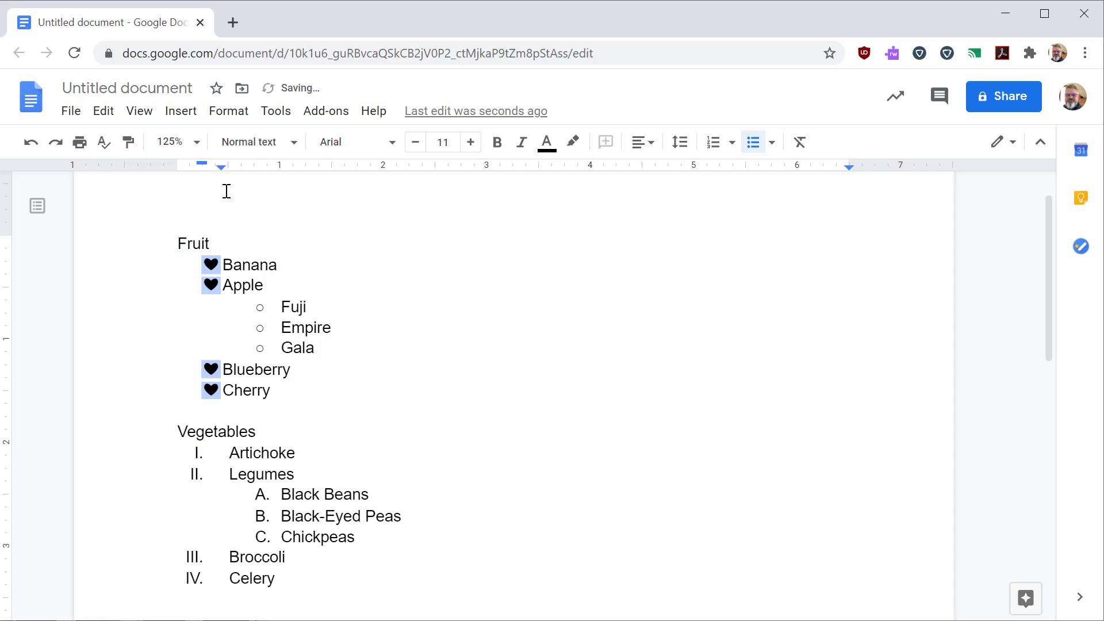
{"action": "mouse_move", "coordinate": [222, 167]}
{"action": "left_mouse_down"}
{"action": "mouse_move", "coordinate": [254, 167]}
{"action": "mouse_move", "coordinate": [215, 166]}
{"action": "left_mouse_up"}
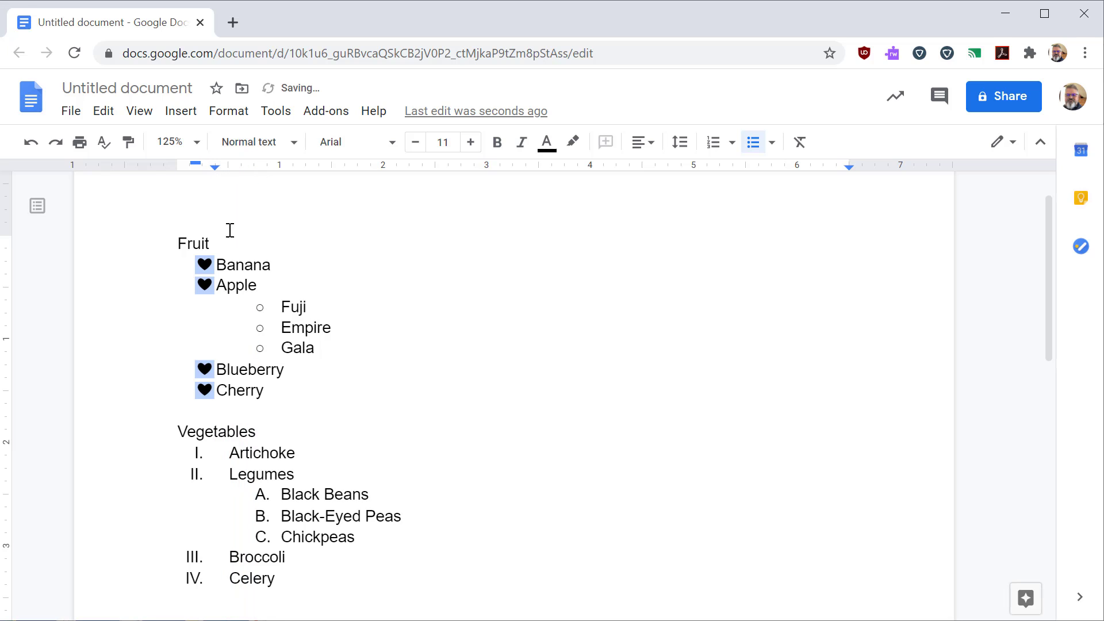
{"action": "left_click", "coordinate": [260, 308]}
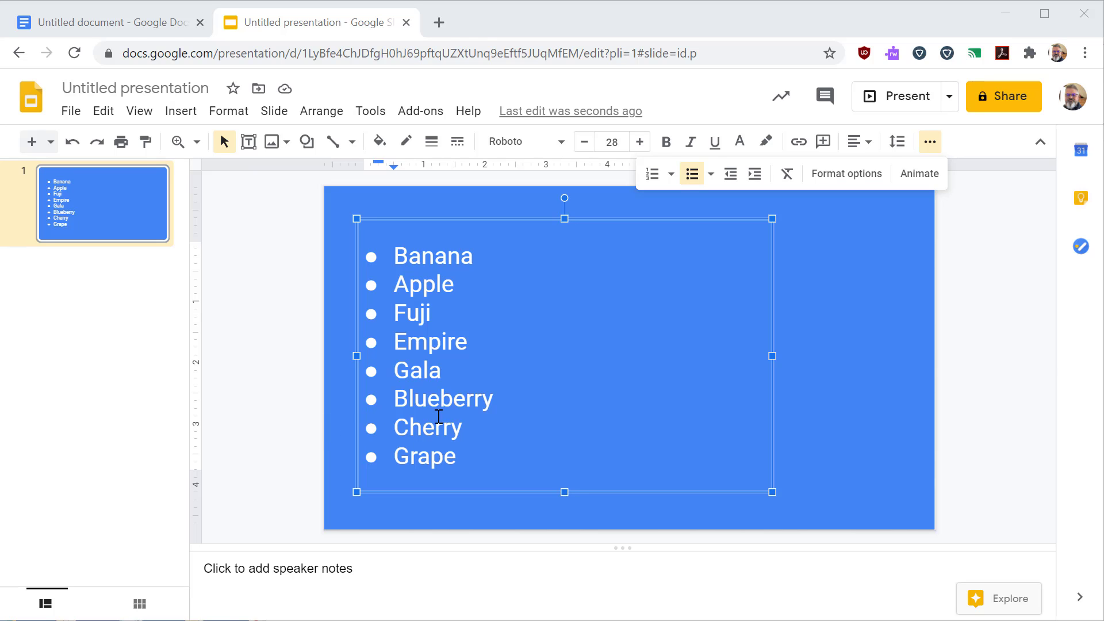
Step: Select all eight fruit items on the slide and toggle their bullets off and back on
{"action": "left_click", "coordinate": [561, 379]}
{"action": "key", "text": "ctrl+a"}
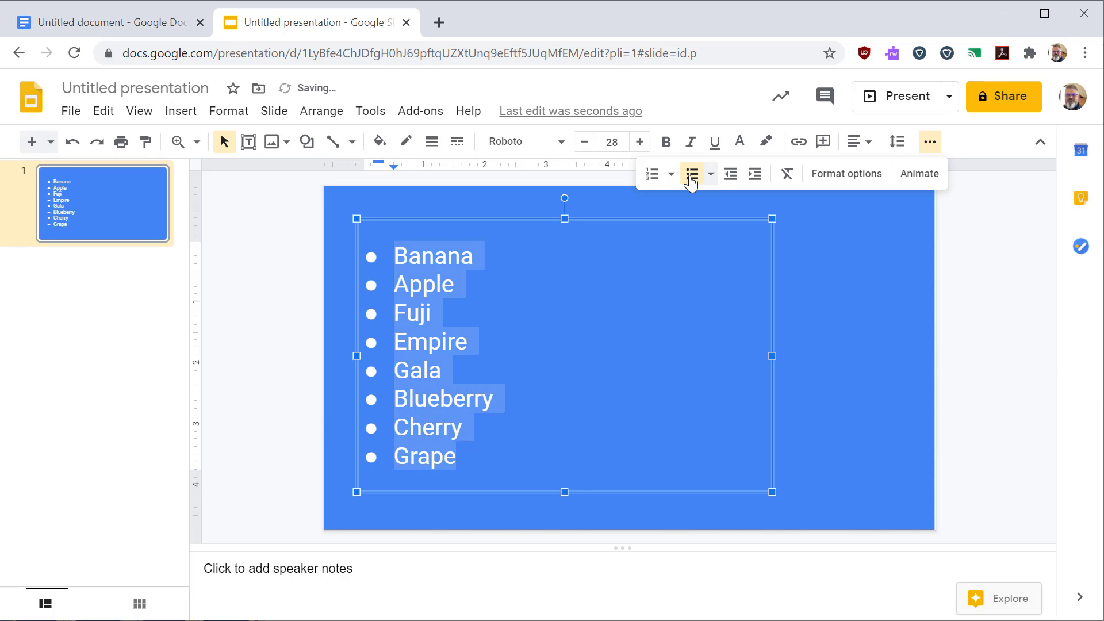
{"action": "left_click", "coordinate": [692, 174]}
{"action": "left_click", "coordinate": [692, 175]}
{"action": "left_click", "coordinate": [574, 274]}
Step: Indent Fuji, Empire and Gala under Apple, then select only Banana's bullet
{"action": "left_click", "coordinate": [597, 399]}
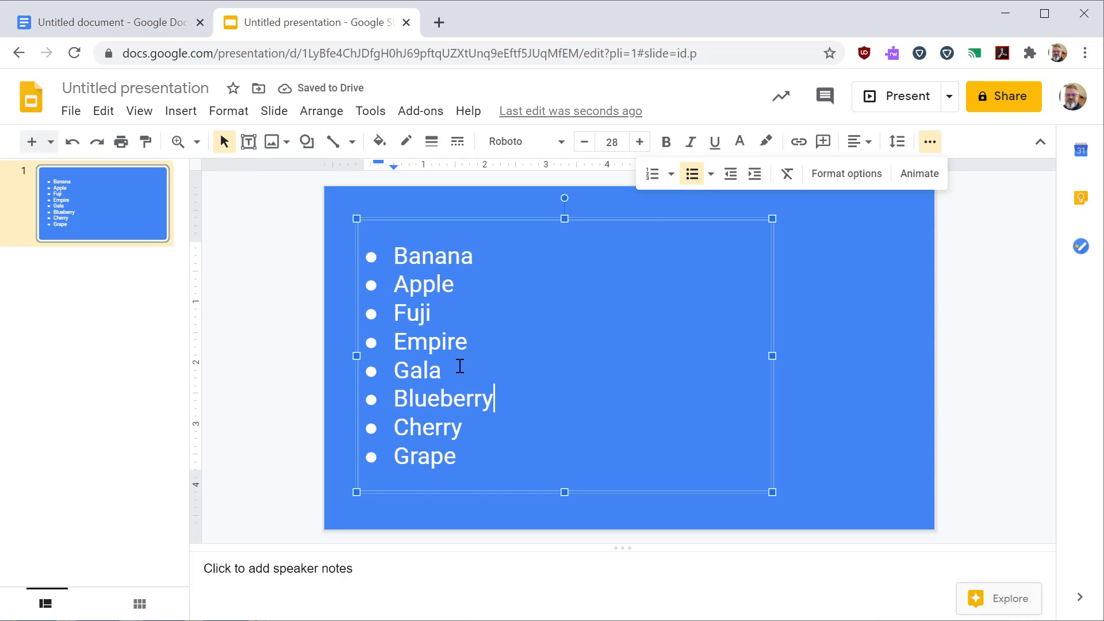
{"action": "left_click_drag", "start_coordinate": [459, 367], "coordinate": [386, 312]}
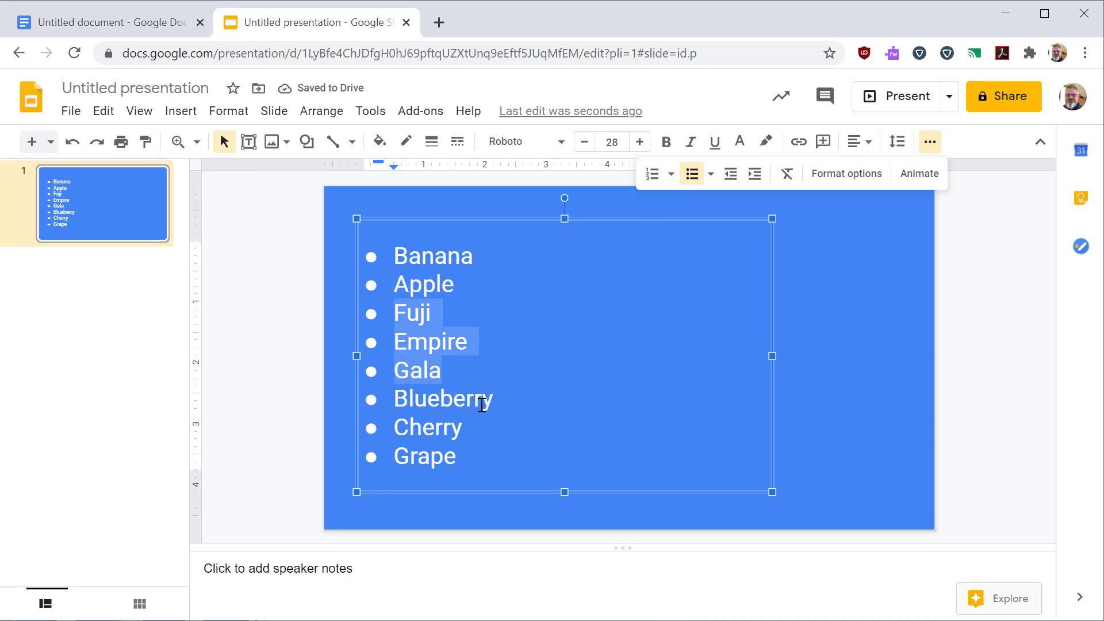
{"action": "key", "text": "Tab"}
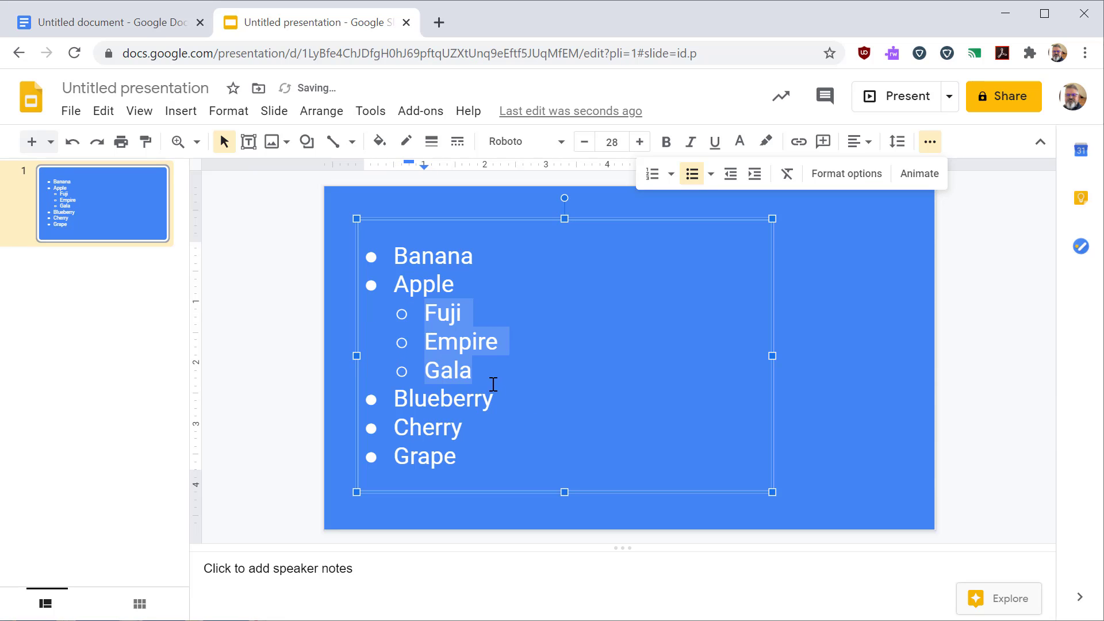
{"action": "left_click", "coordinate": [576, 291]}
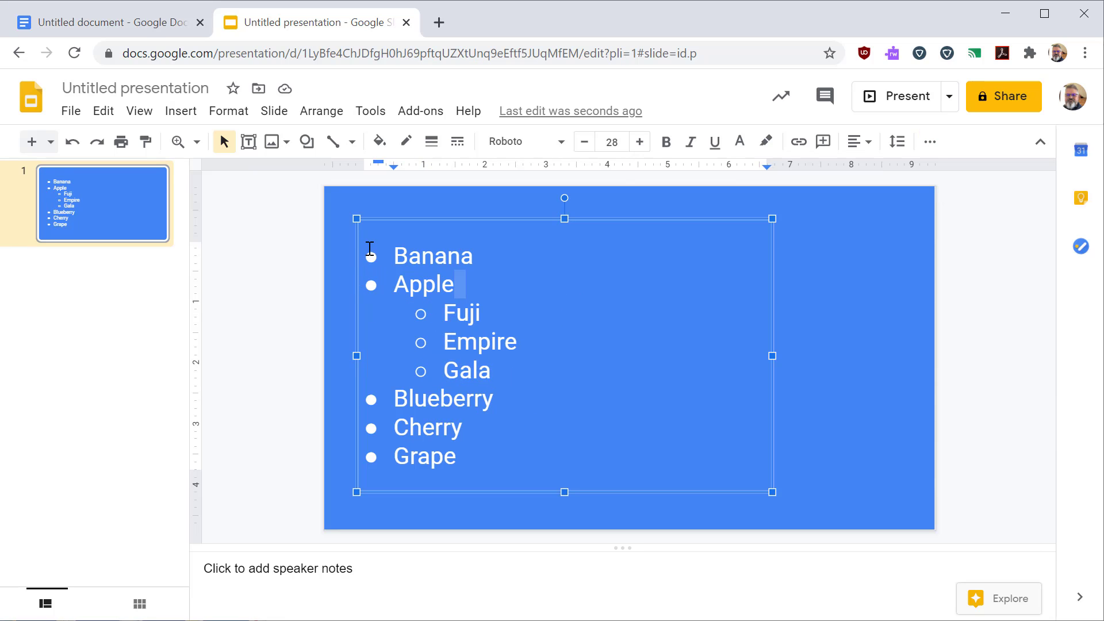
{"action": "left_click", "coordinate": [371, 258]}
{"action": "left_click", "coordinate": [370, 258]}
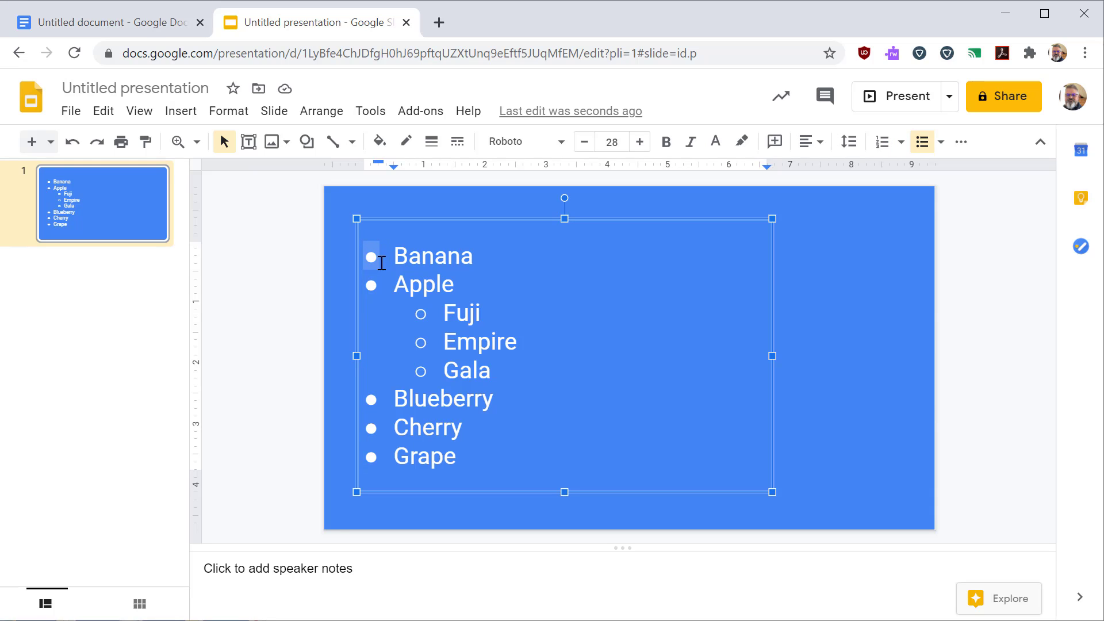
Step: Change Banana's bullet on the slide to the skull emoji via More bullets, leaving the other bullets unchanged
{"action": "right_click", "coordinate": [373, 259]}
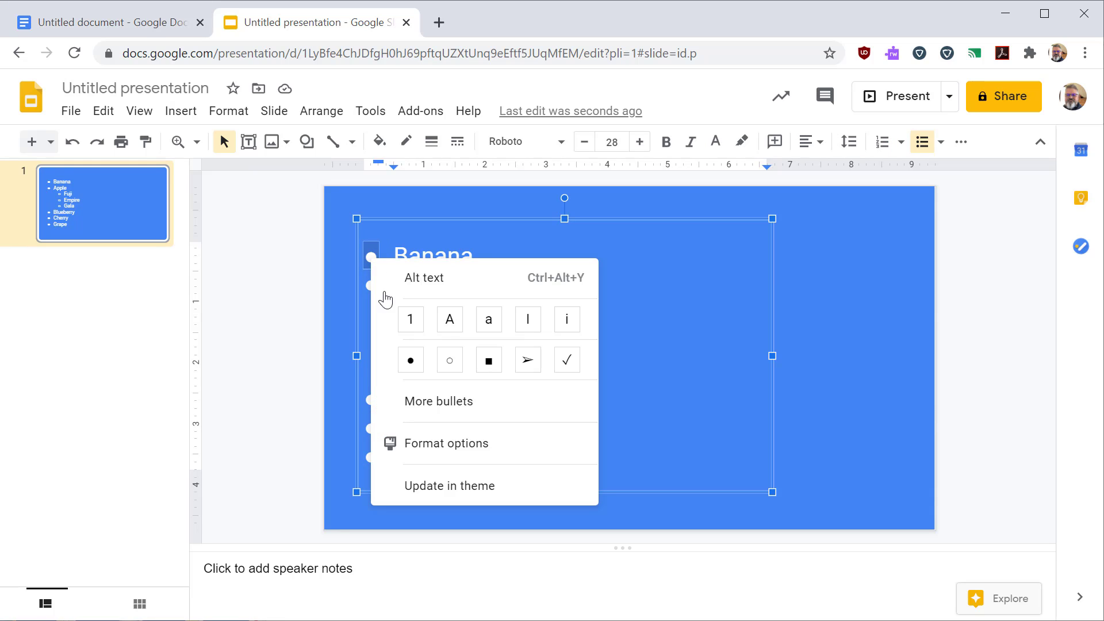
{"action": "left_click", "coordinate": [437, 413]}
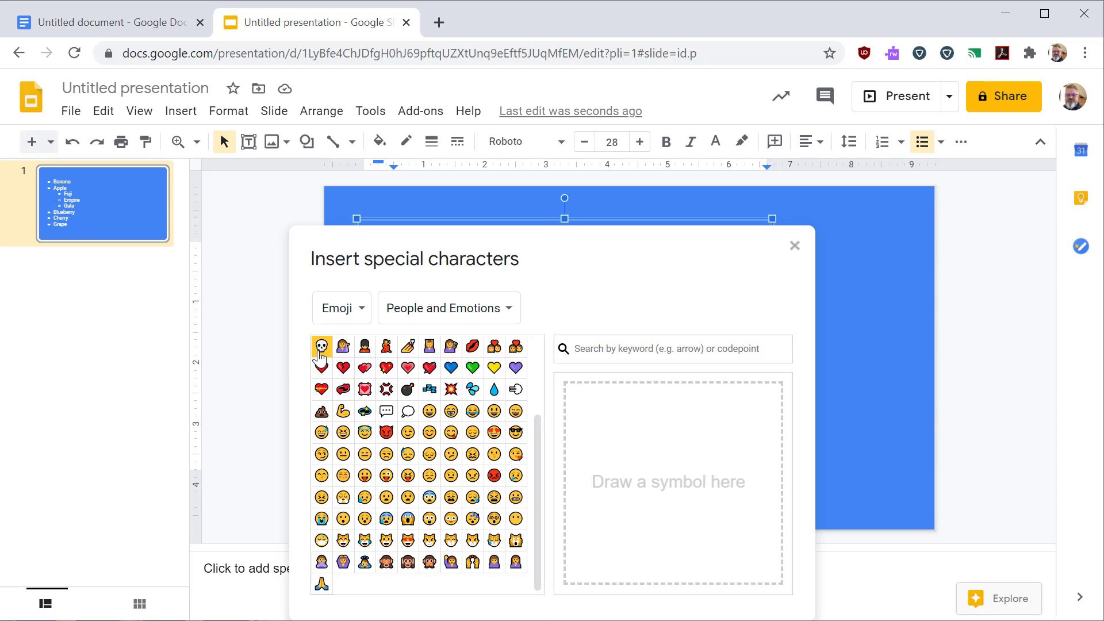
{"action": "left_click", "coordinate": [793, 247]}
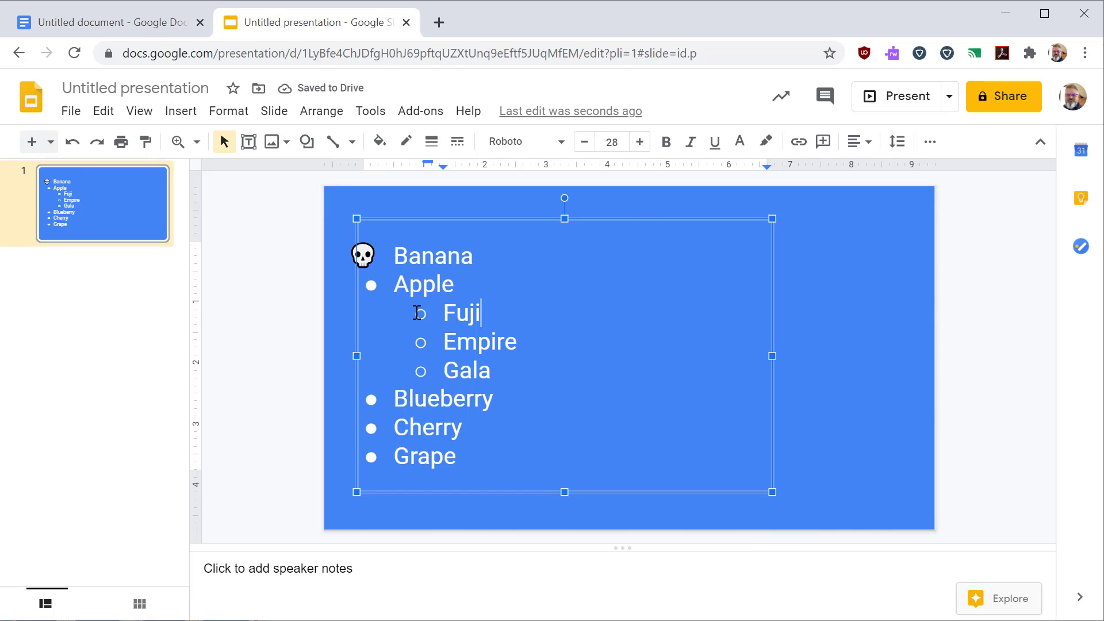